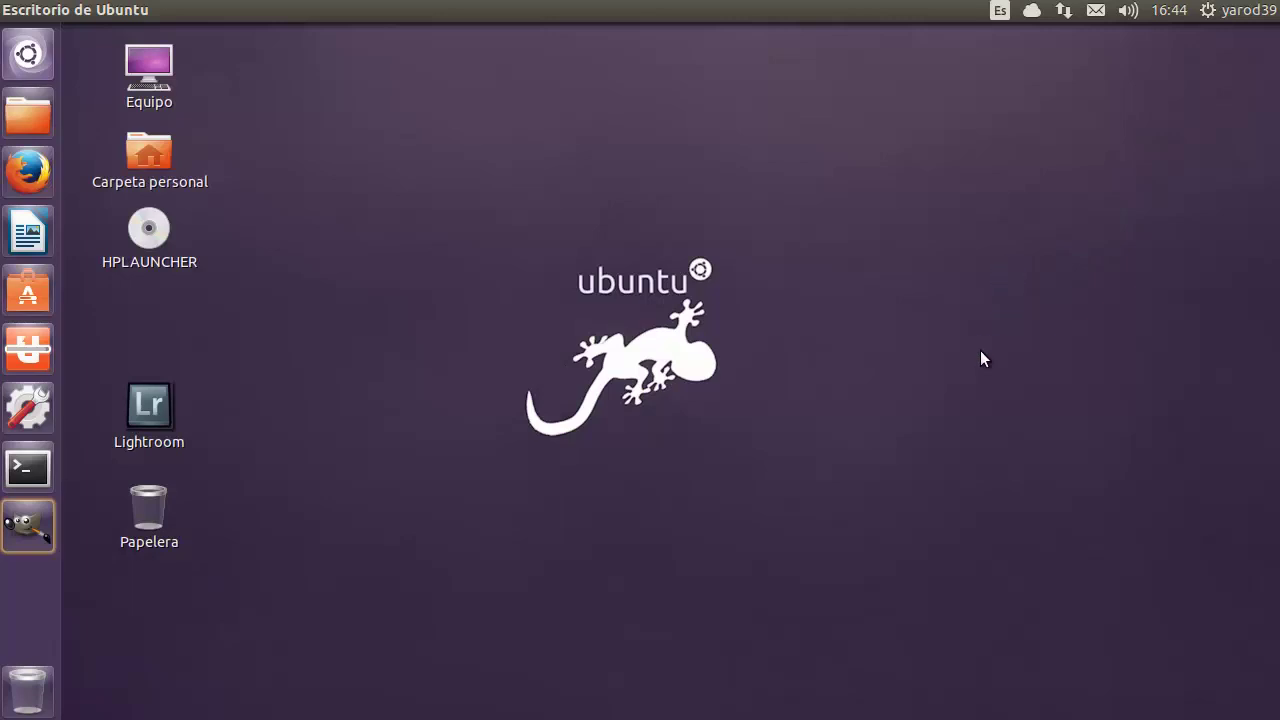
Launch GIMP from the launcher, switch to Modo de ventana única, and maximize the window
left_click(33, 522)
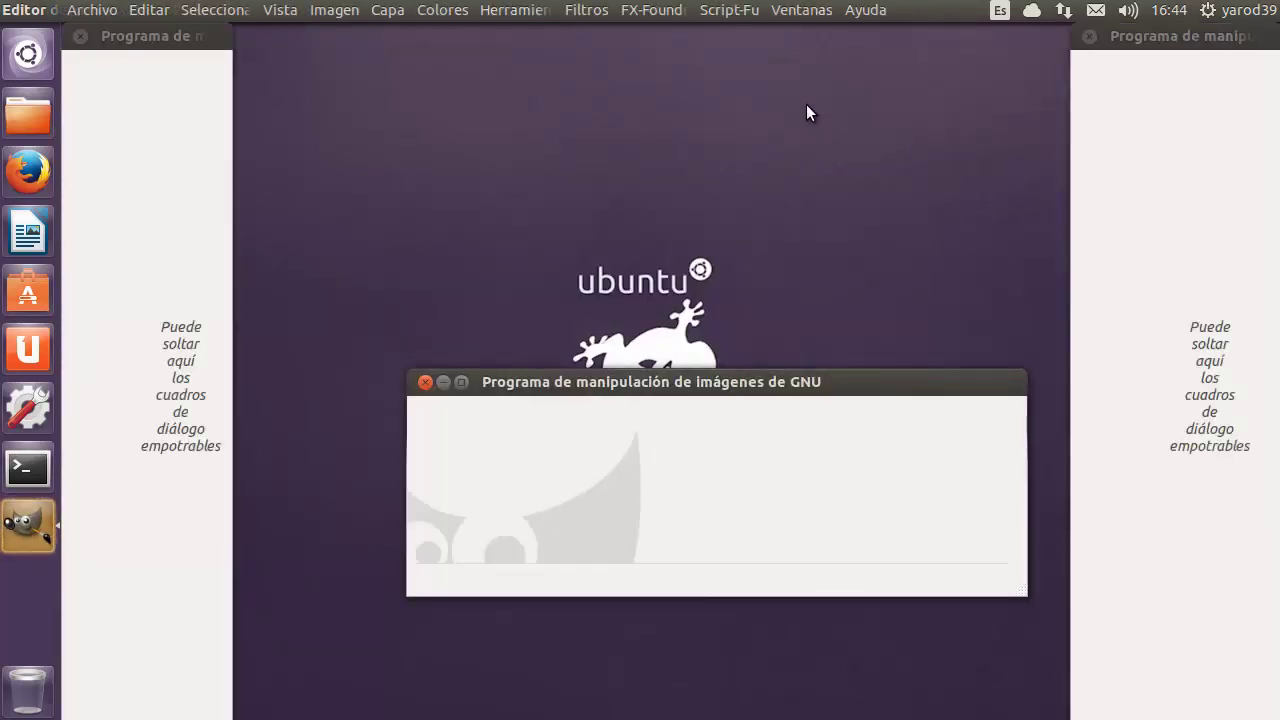
left_click(810, 12)
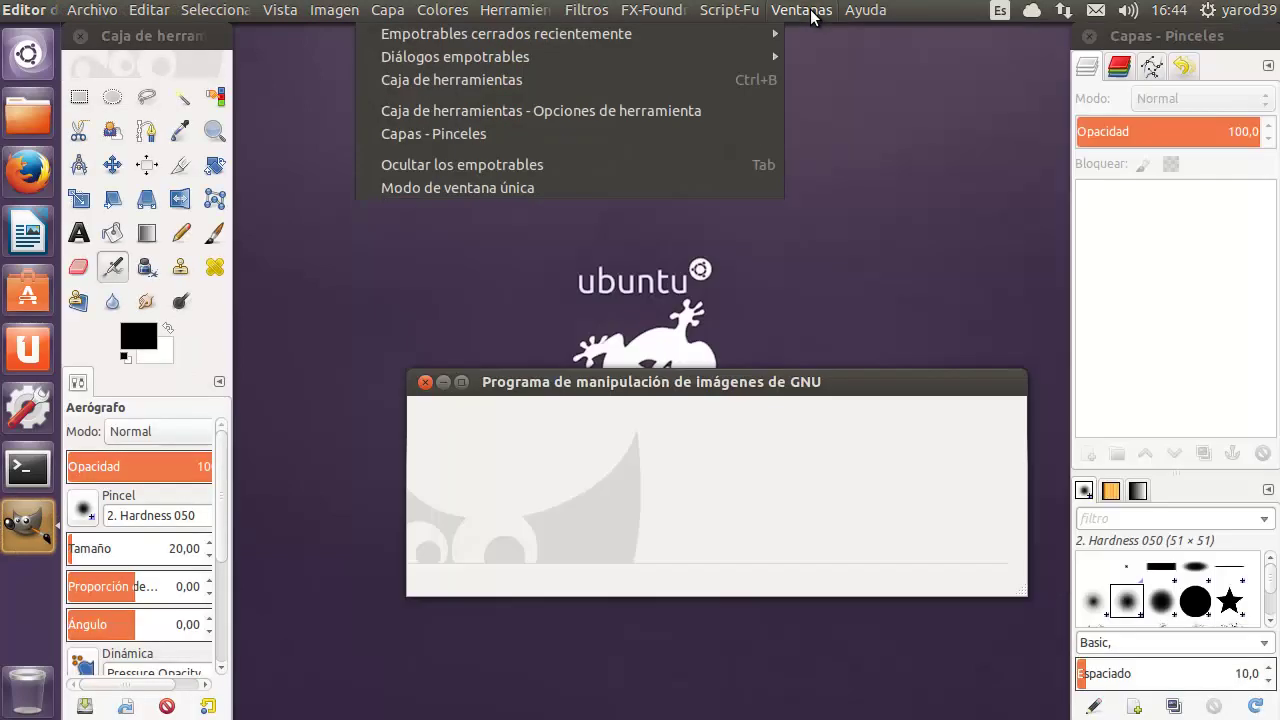
left_click(693, 180)
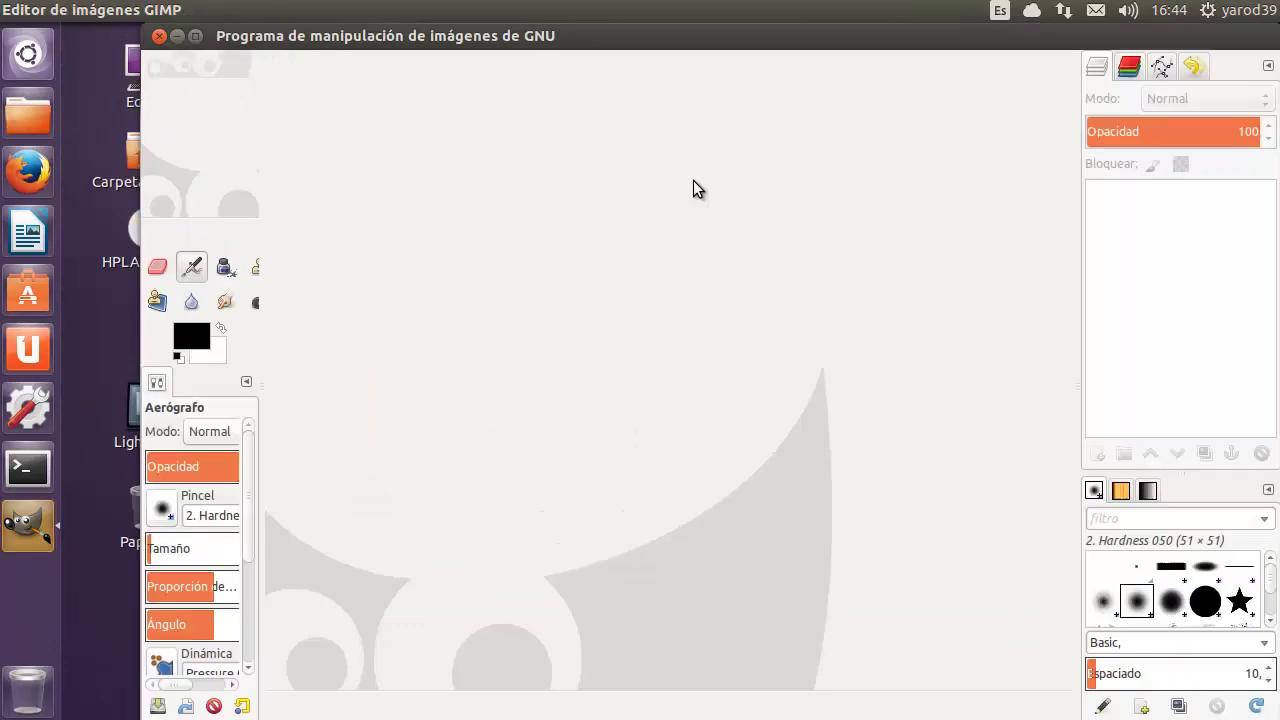
left_click(197, 37)
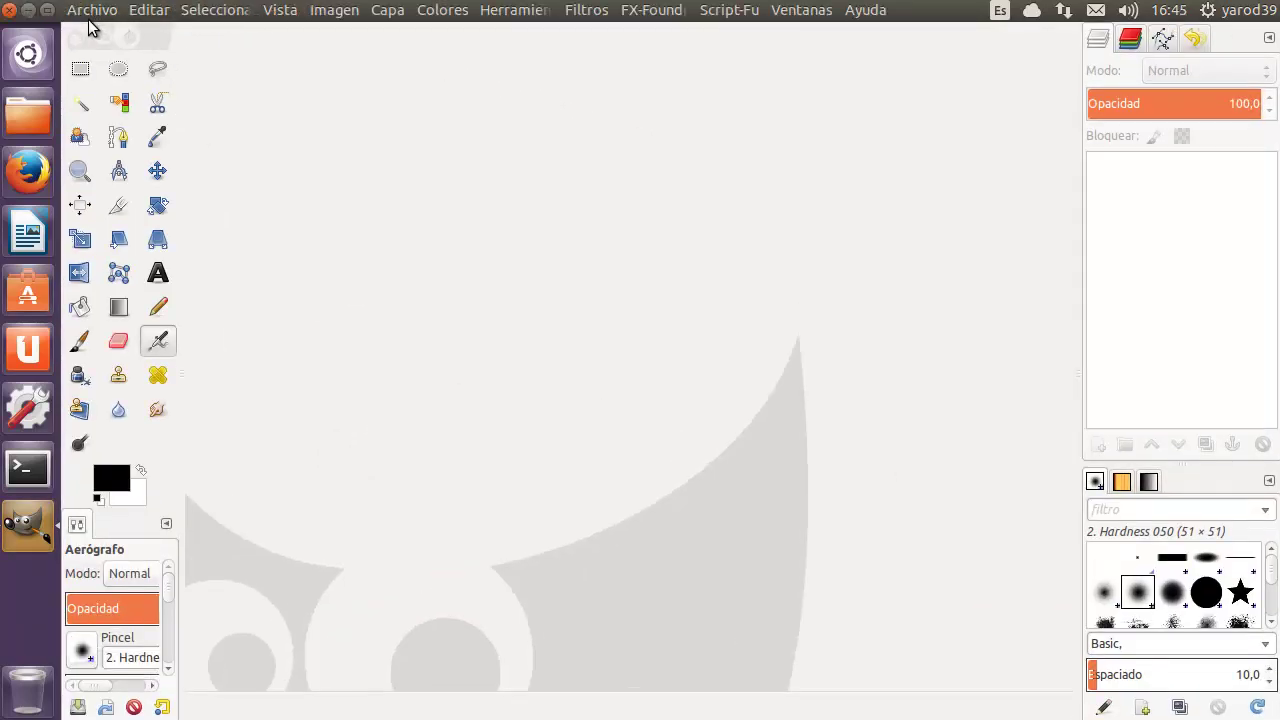
Bring up the Open Image dialog, then close it without choosing a file
left_click(92, 12)
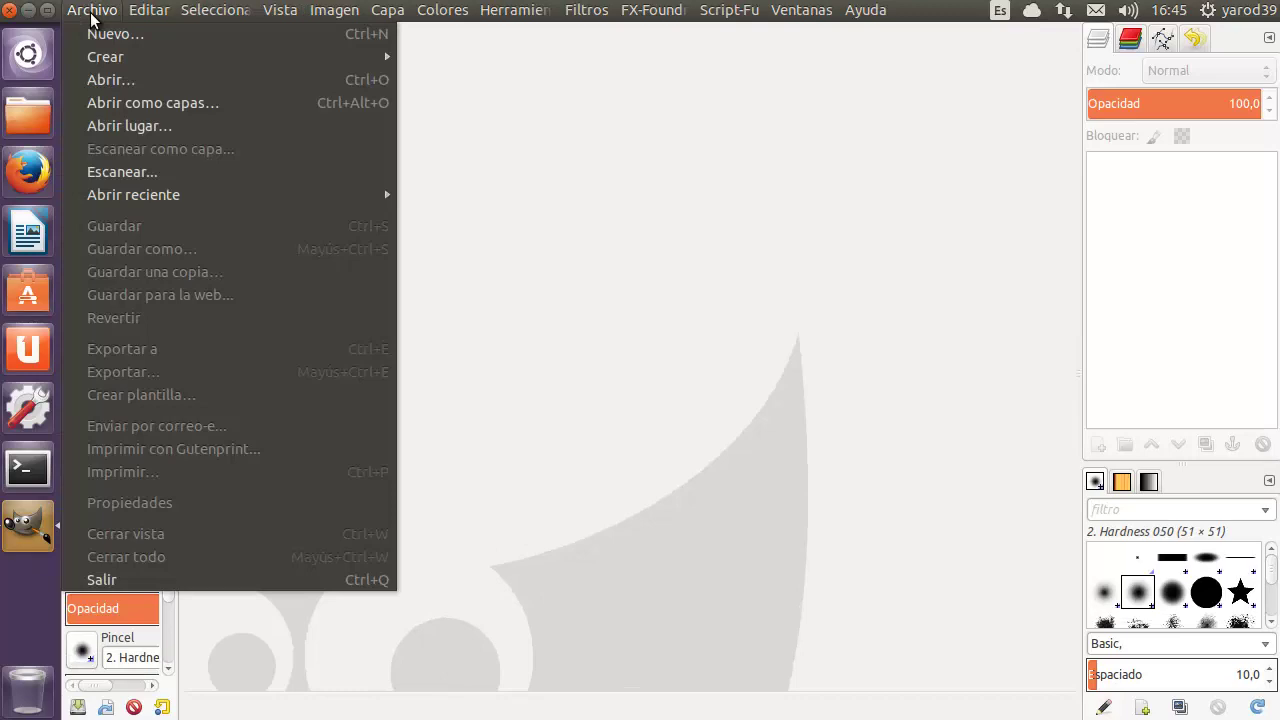
left_click(107, 82)
key("ctrl+o")
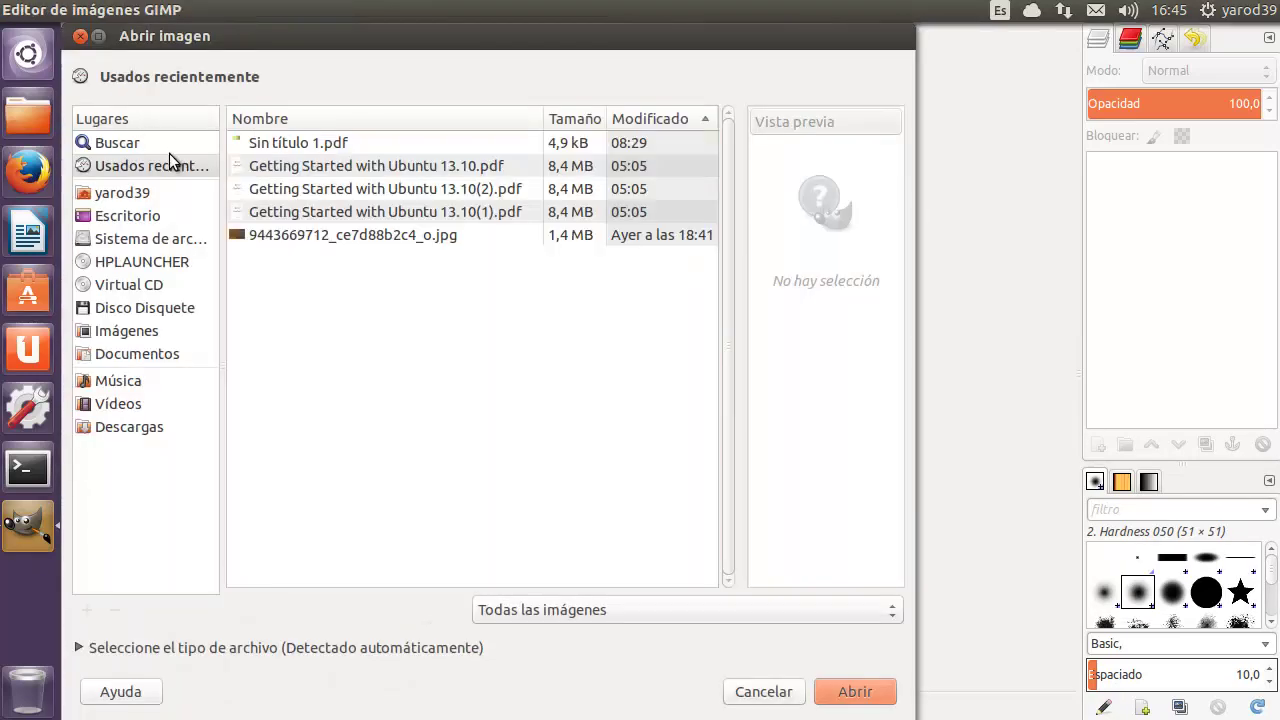
left_click(80, 37)
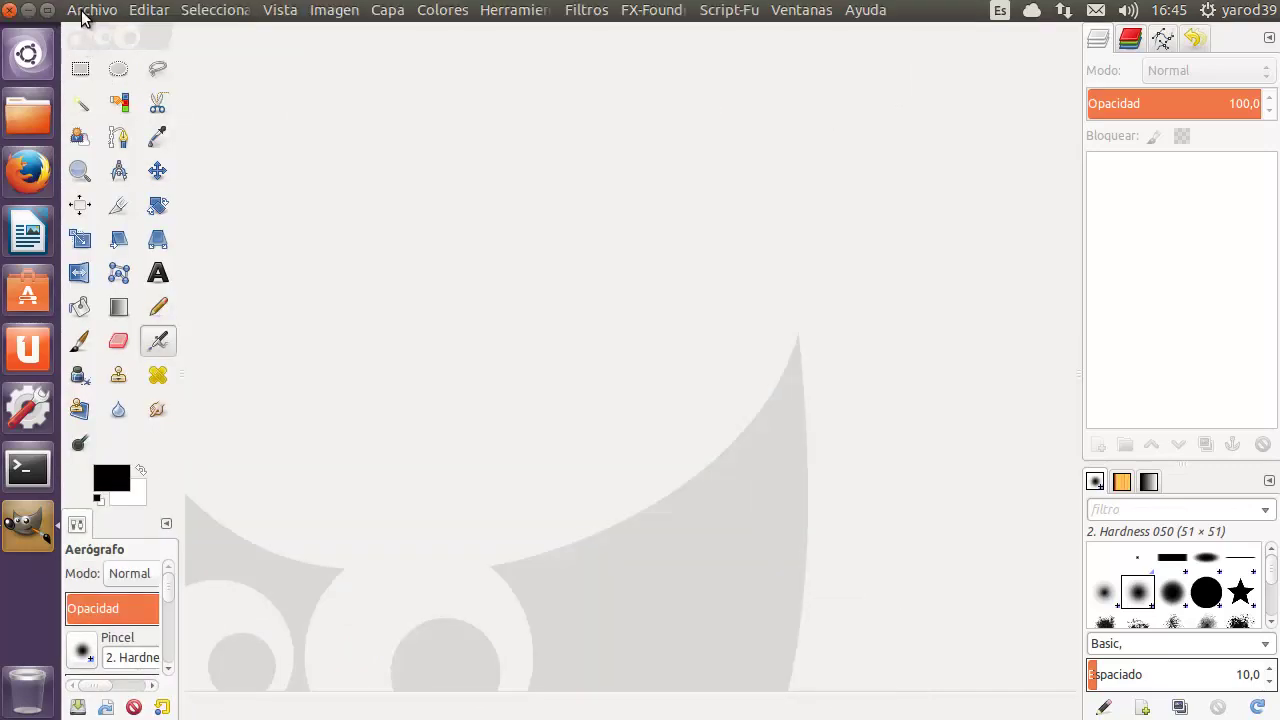
Reopen the Open Image dialog and browse from Home into Ubuntu One/FOTOS
left_click(88, 10)
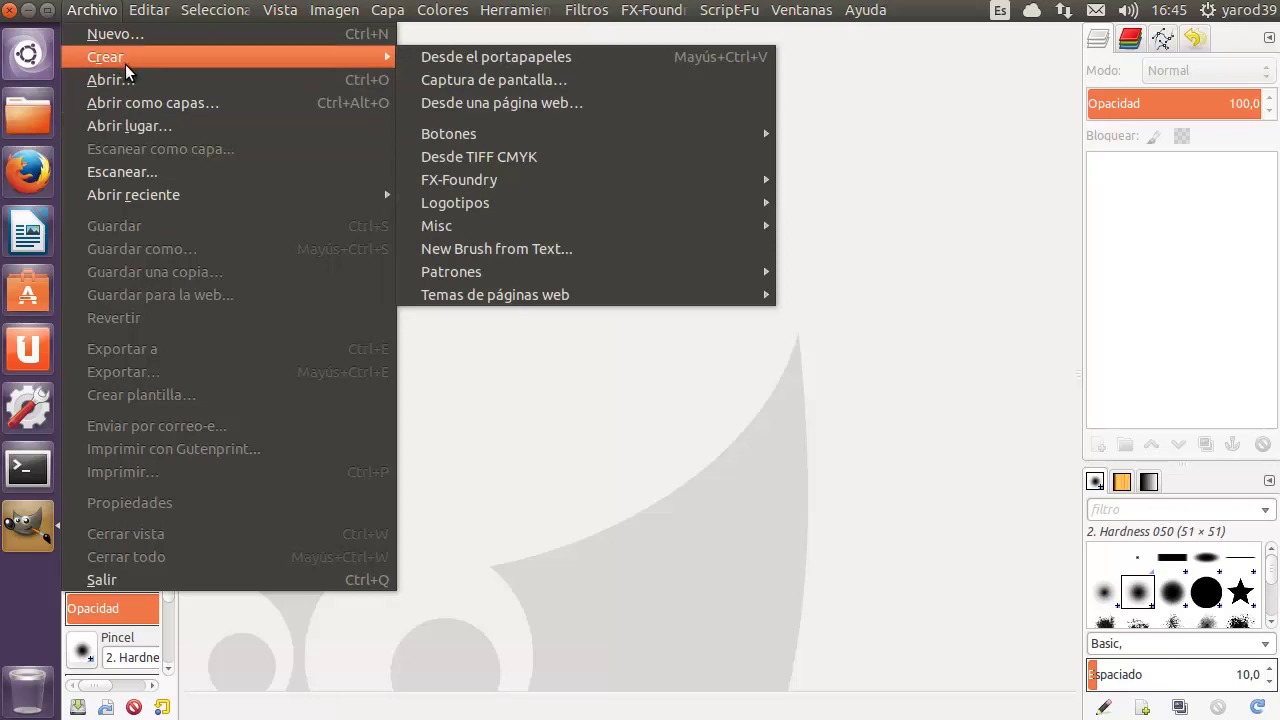
mouse_move(133, 195)
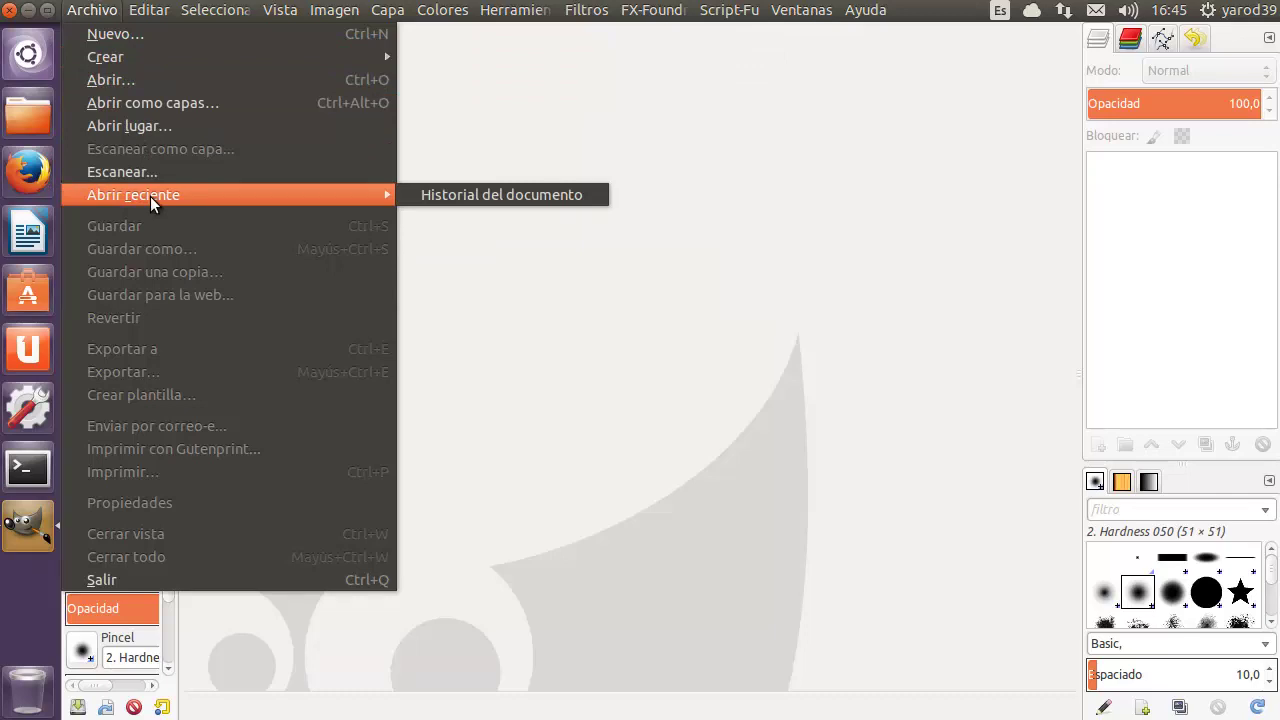
left_click(164, 80)
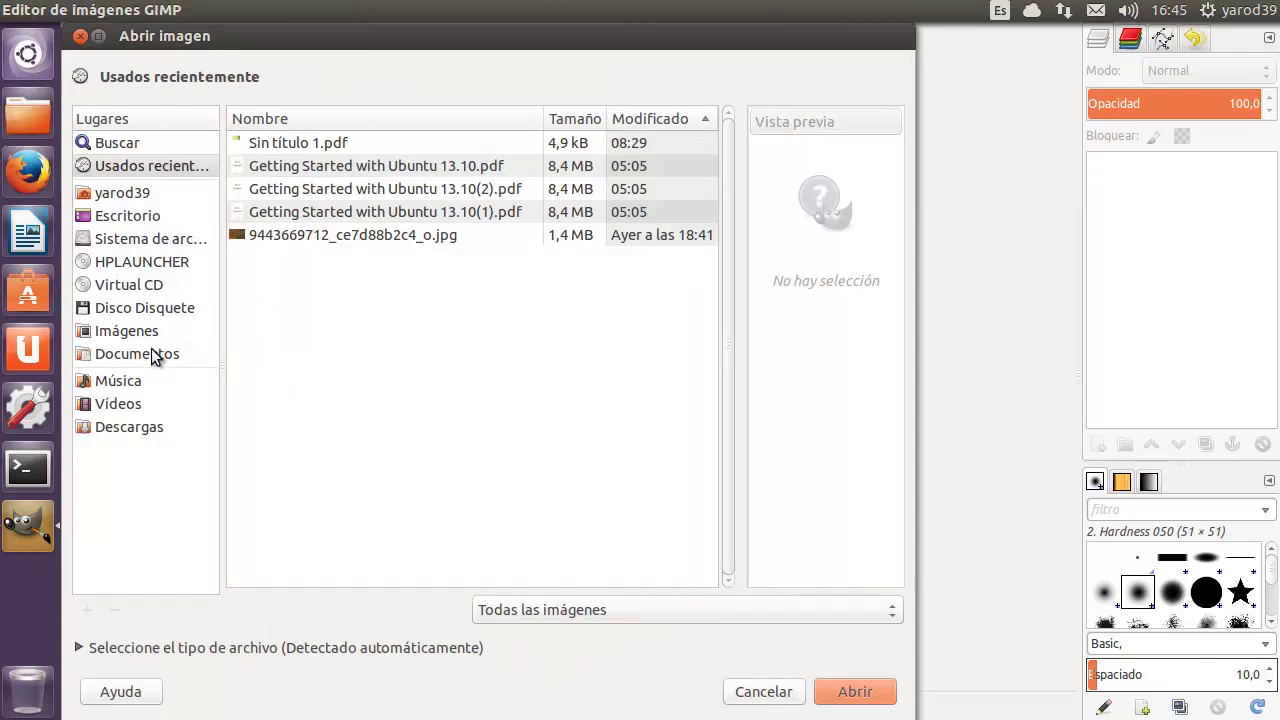
left_click(147, 193)
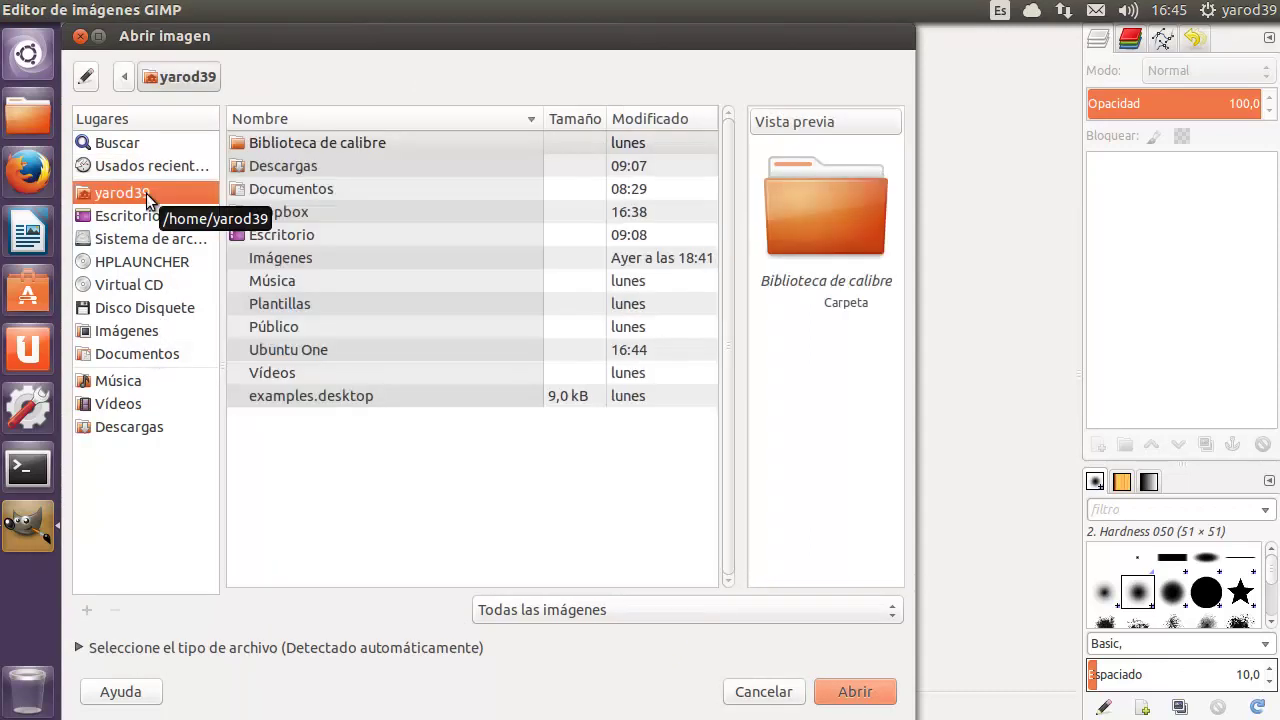
double_click(279, 352)
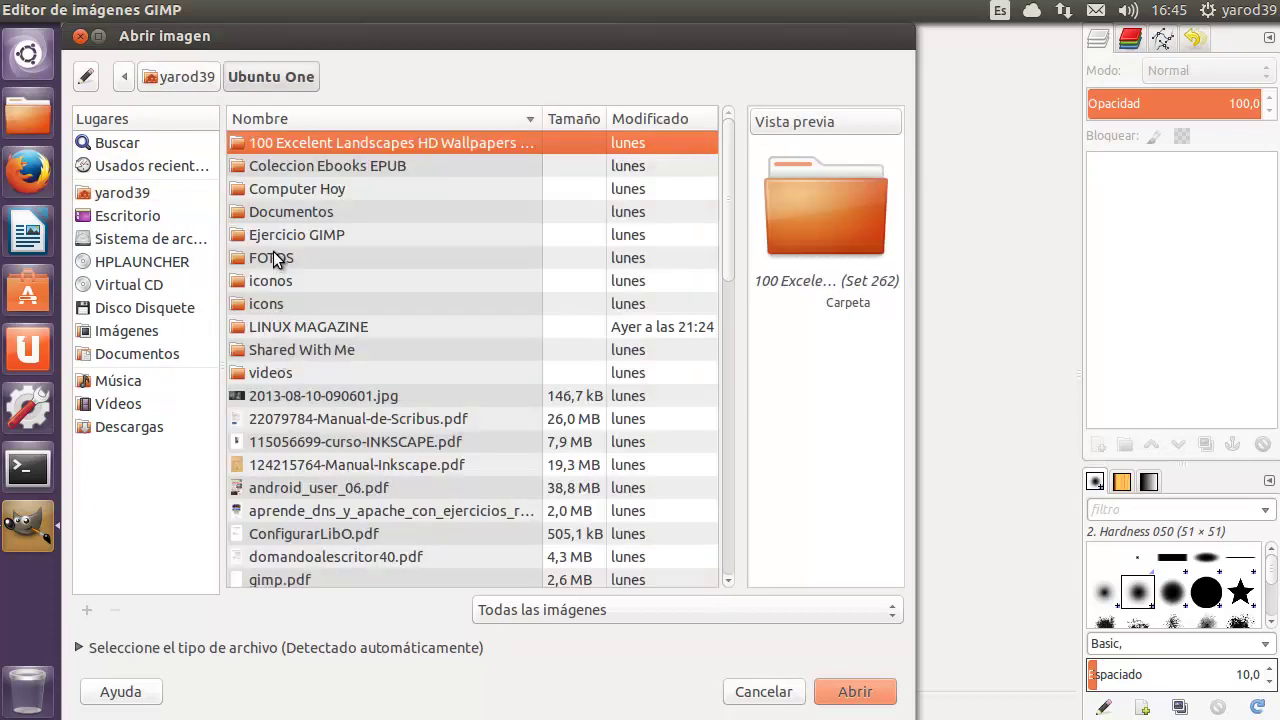
double_click(279, 259)
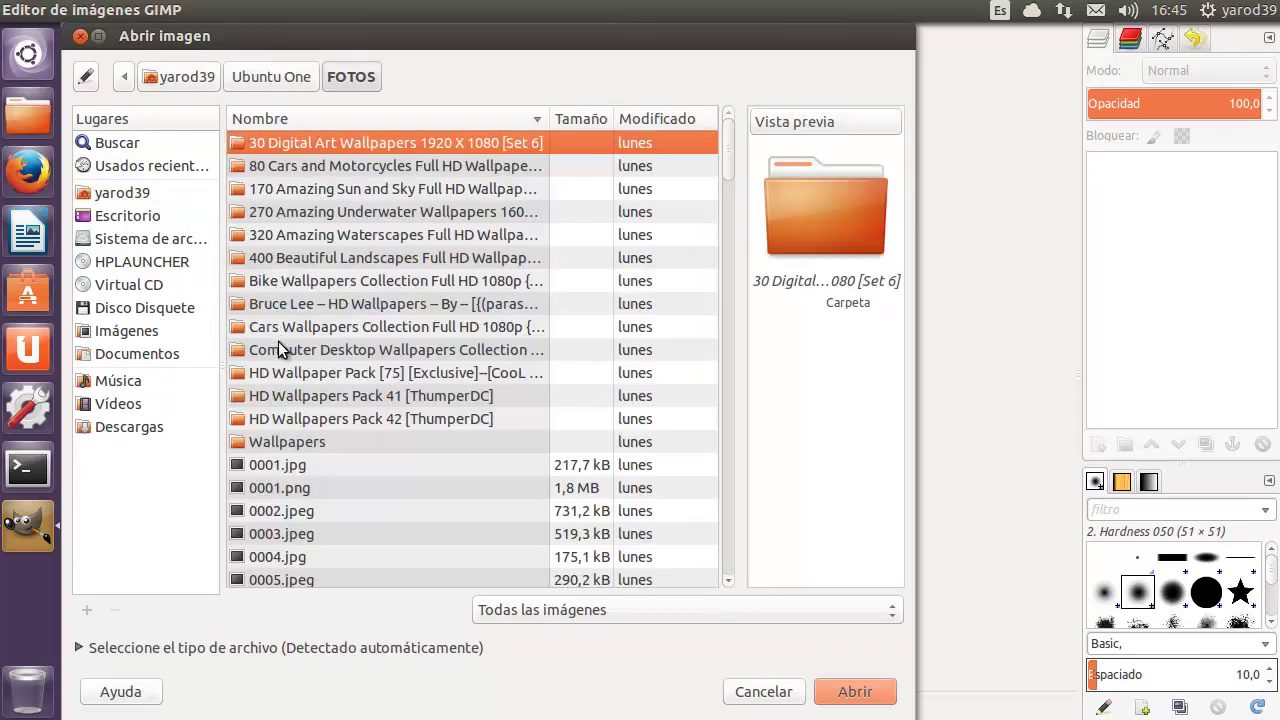
Preview images 0001 through 0006, then select and open 0007.jpg
left_click(280, 465)
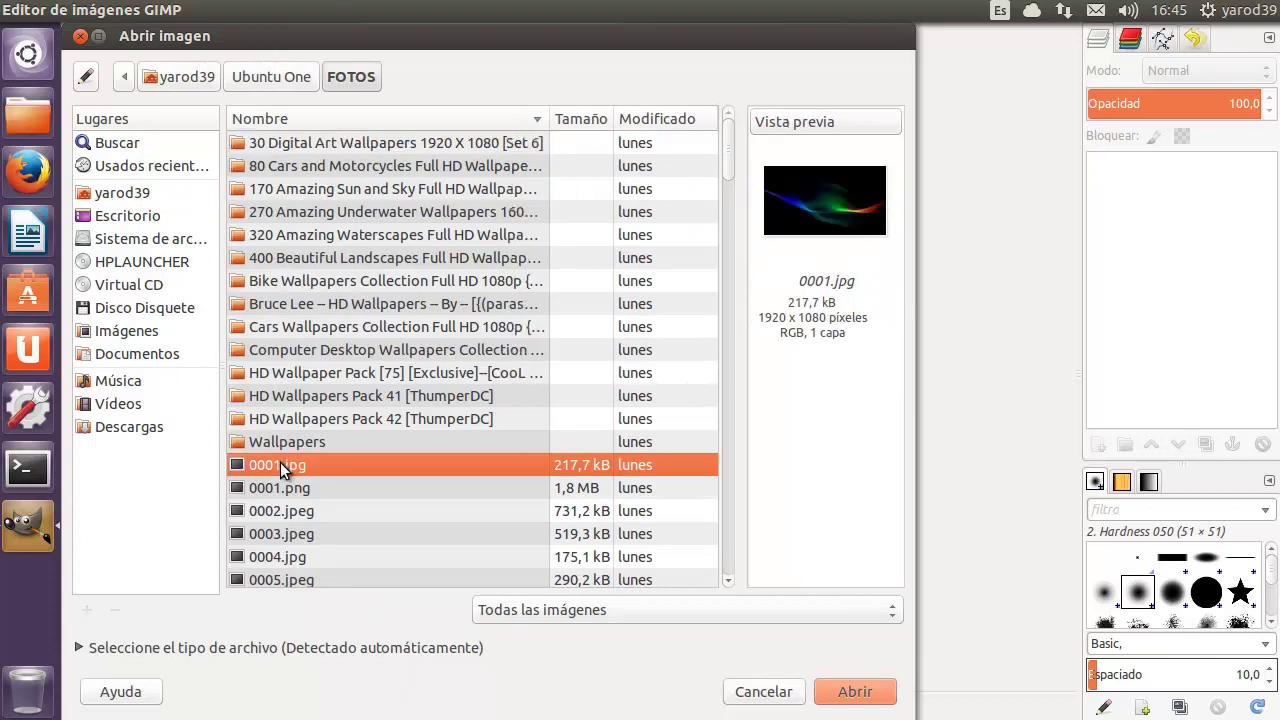
left_click(277, 486)
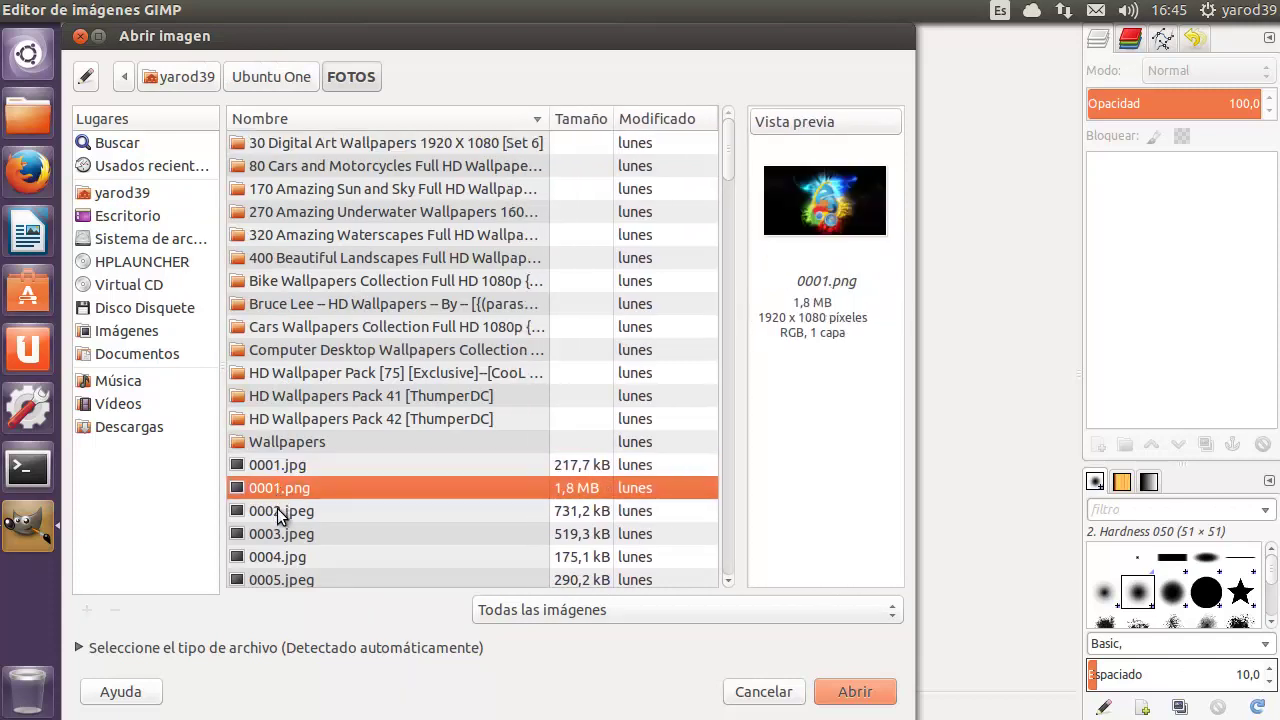
left_click(277, 511)
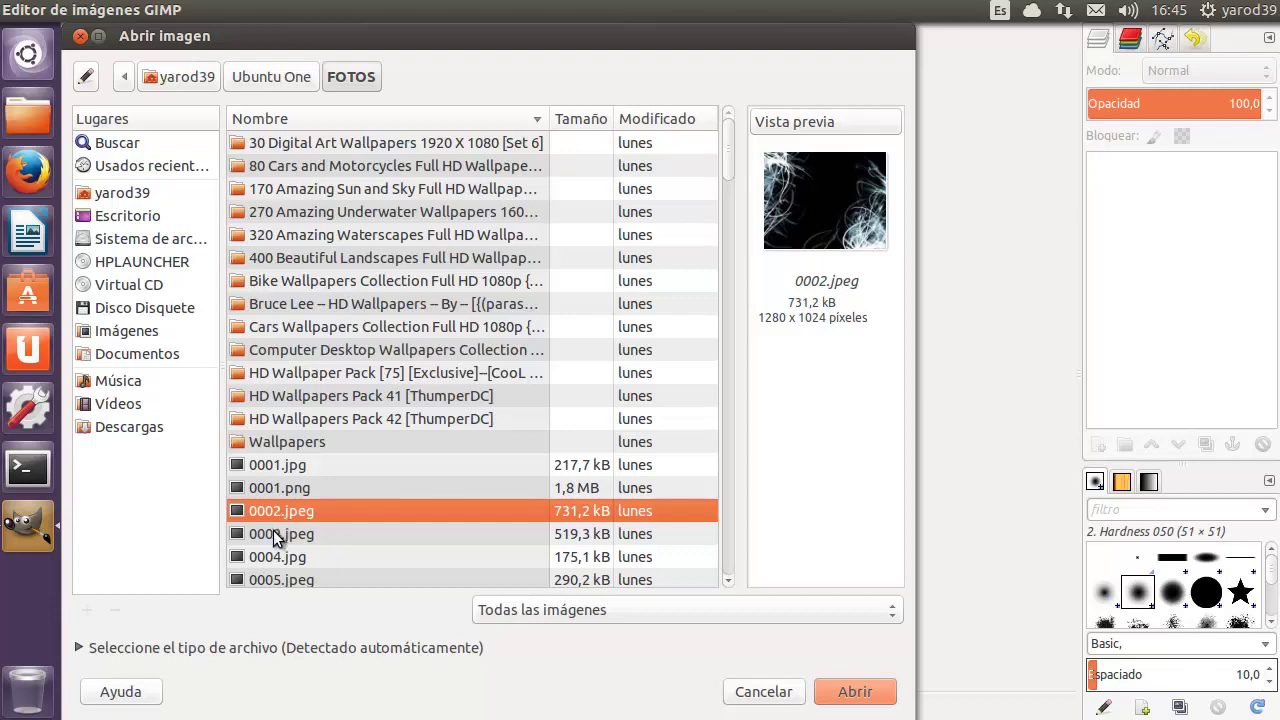
left_click(274, 533)
left_click(273, 553)
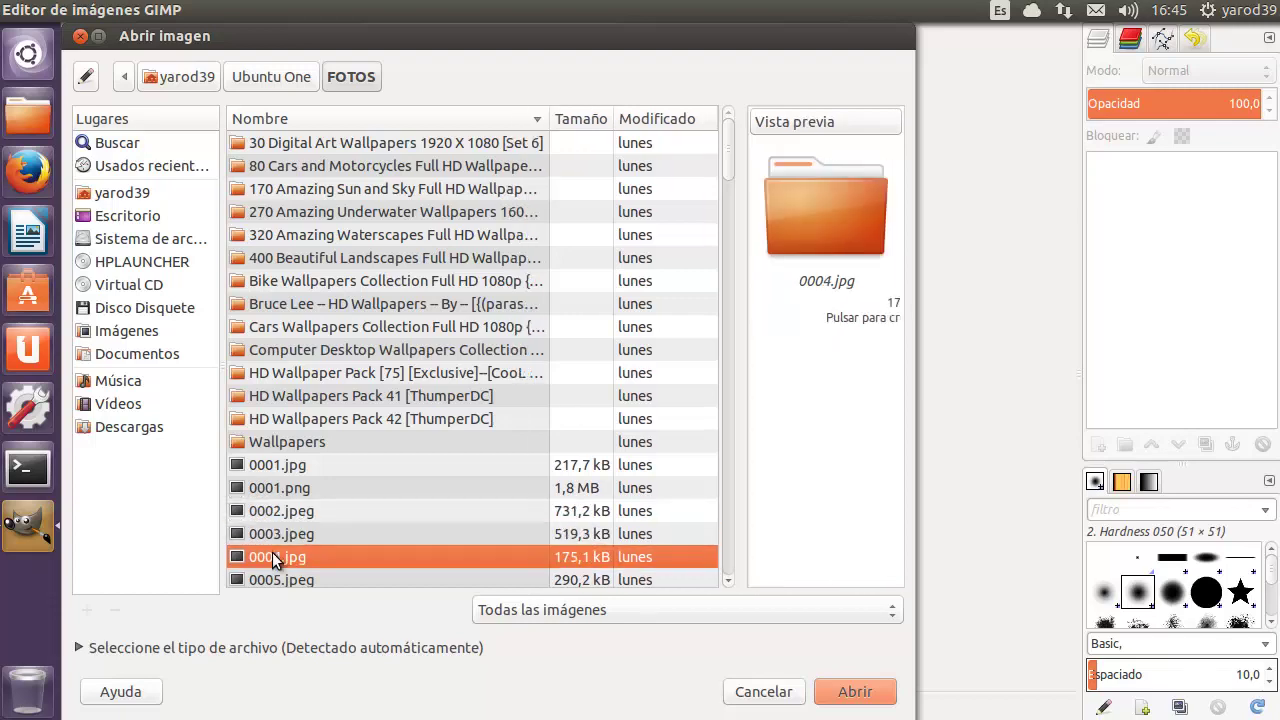
scroll(297, 520, "down", 3)
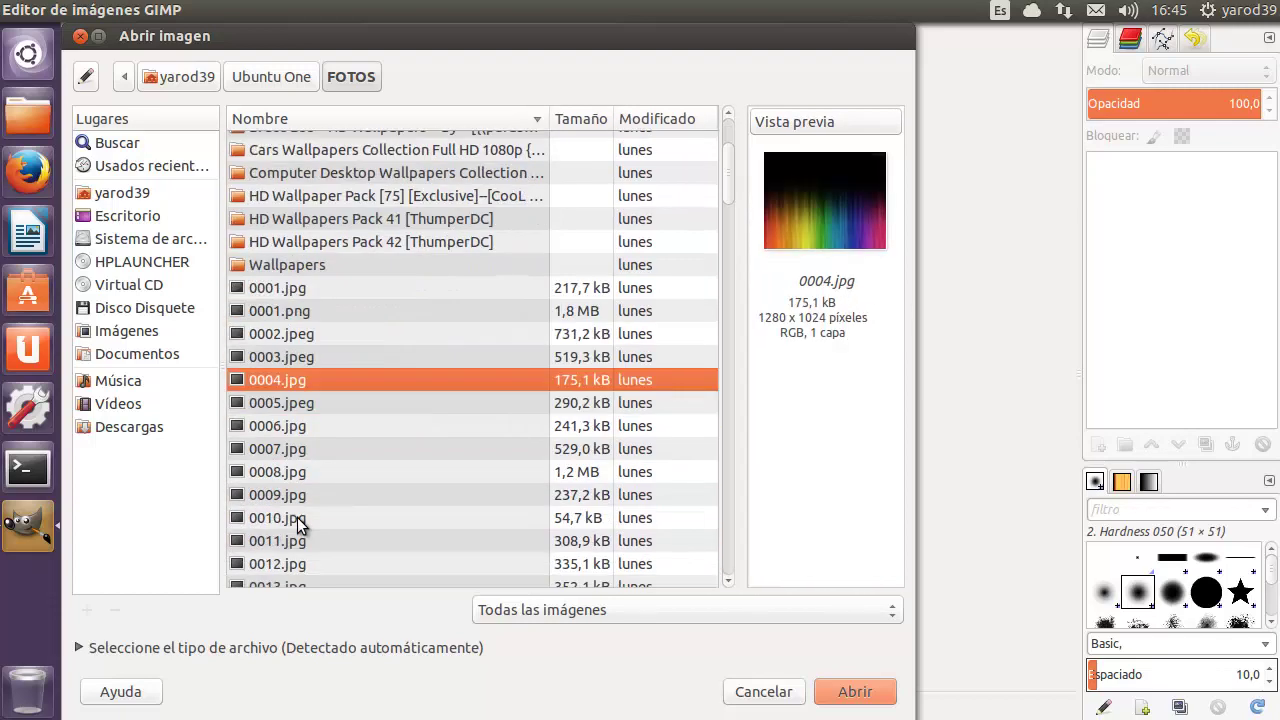
left_click(291, 403)
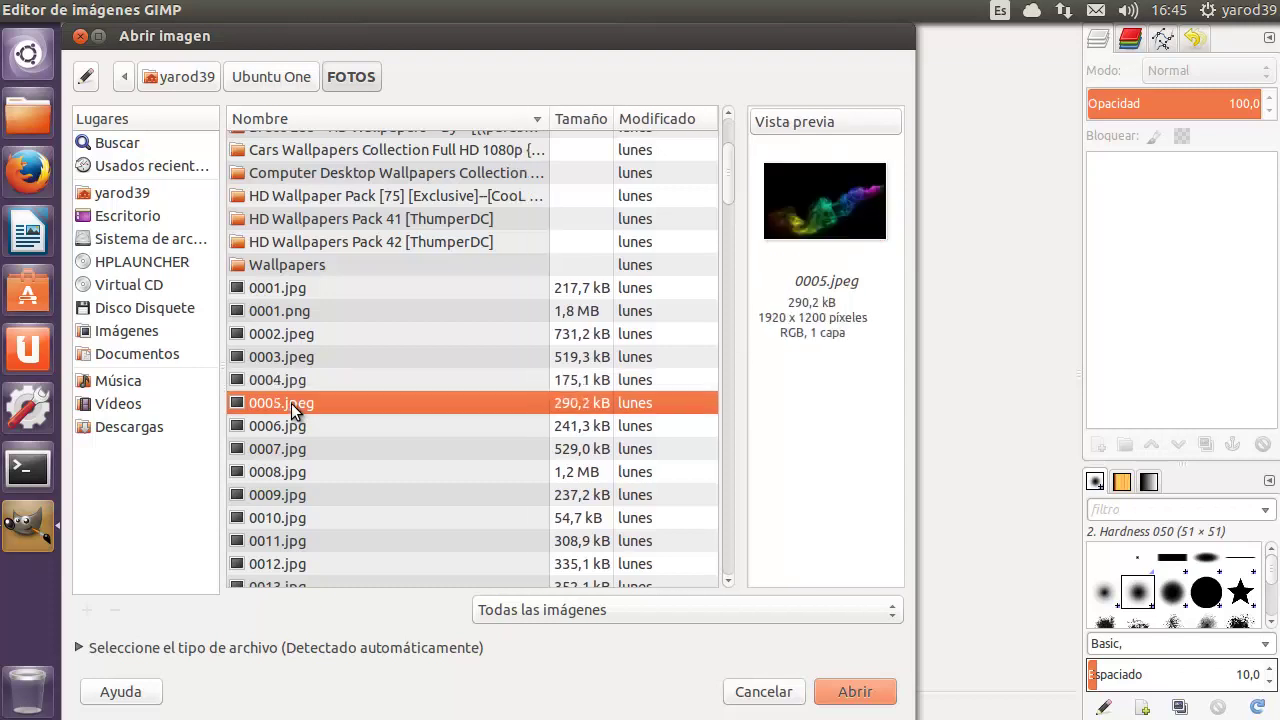
left_click(285, 424)
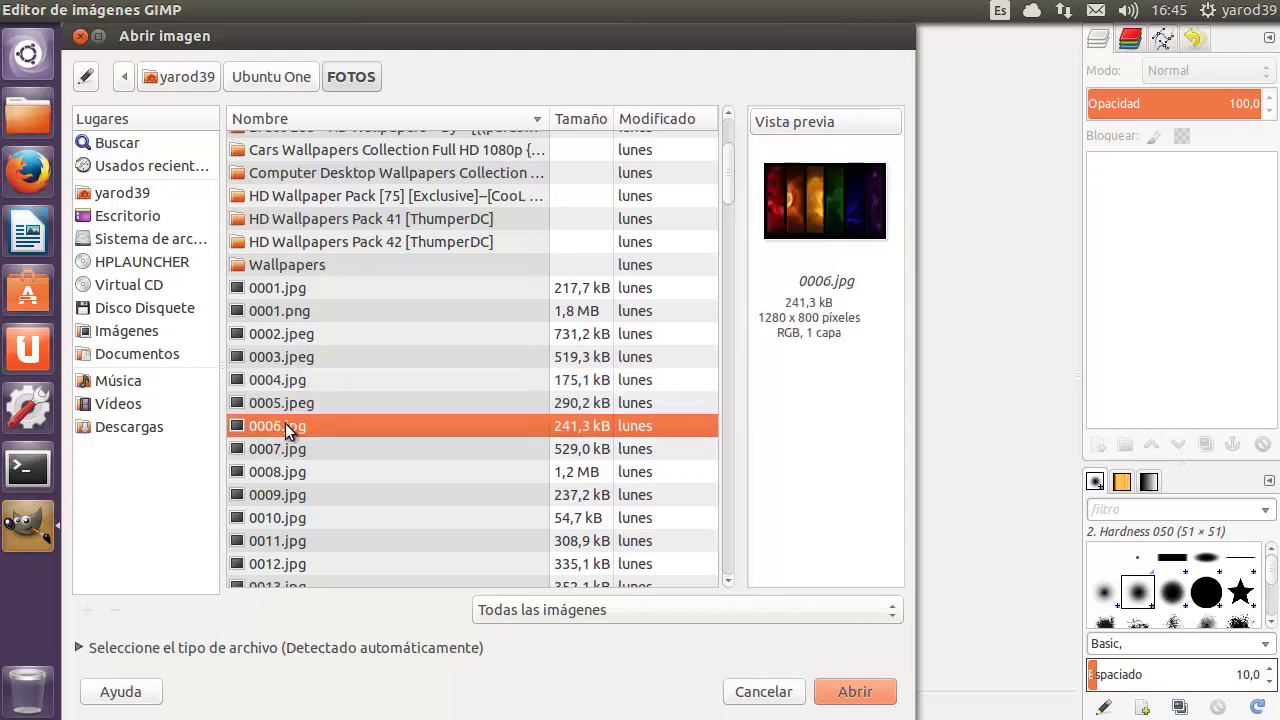
left_click(279, 449)
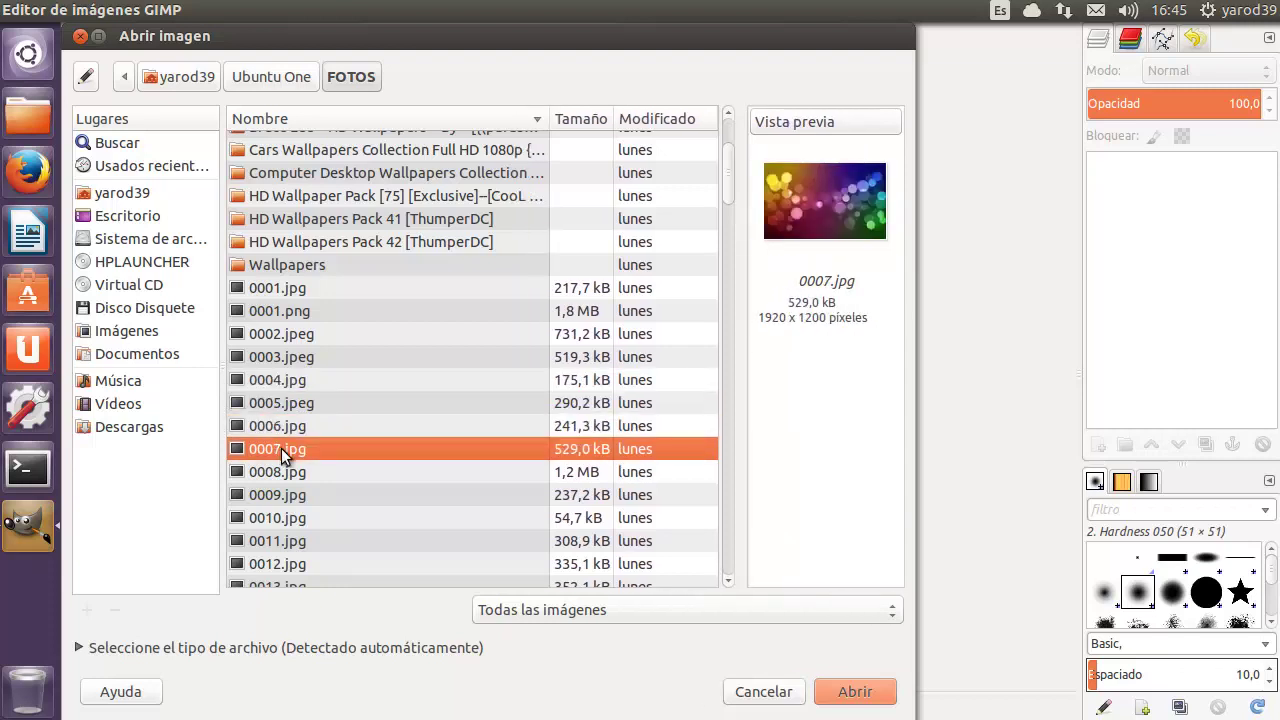
left_click(864, 694)
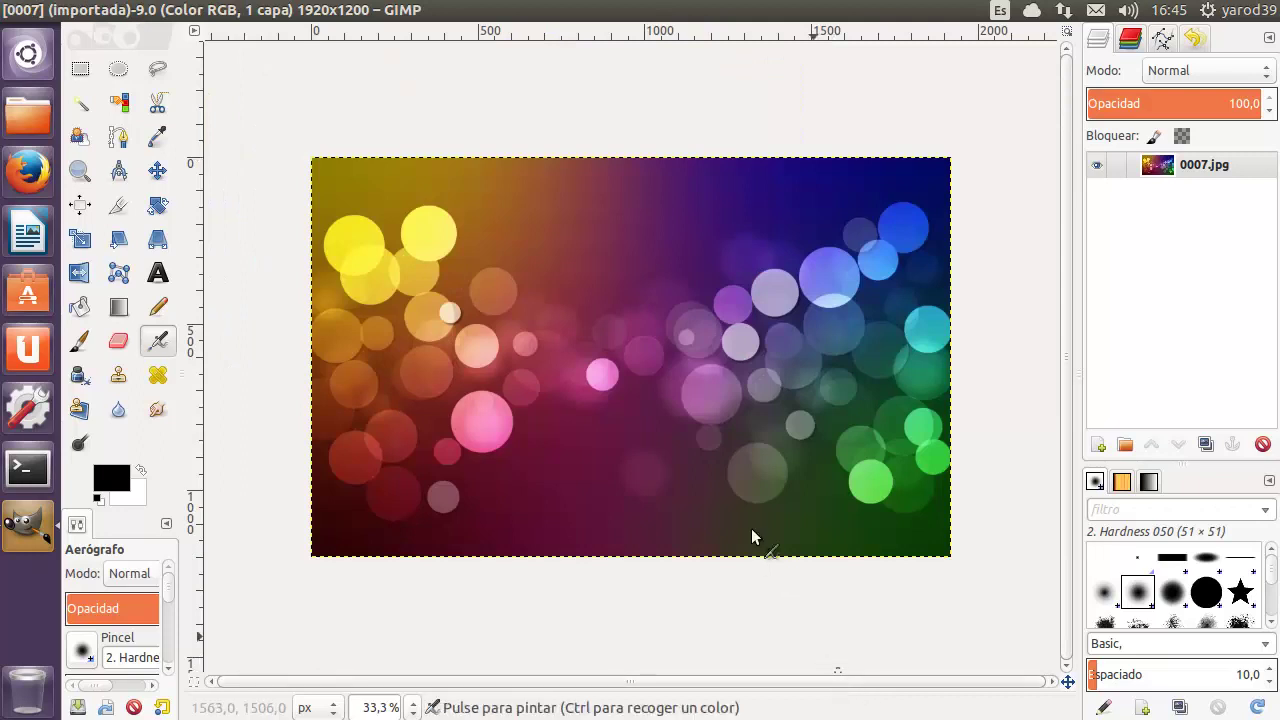
mouse_move(484, 12)
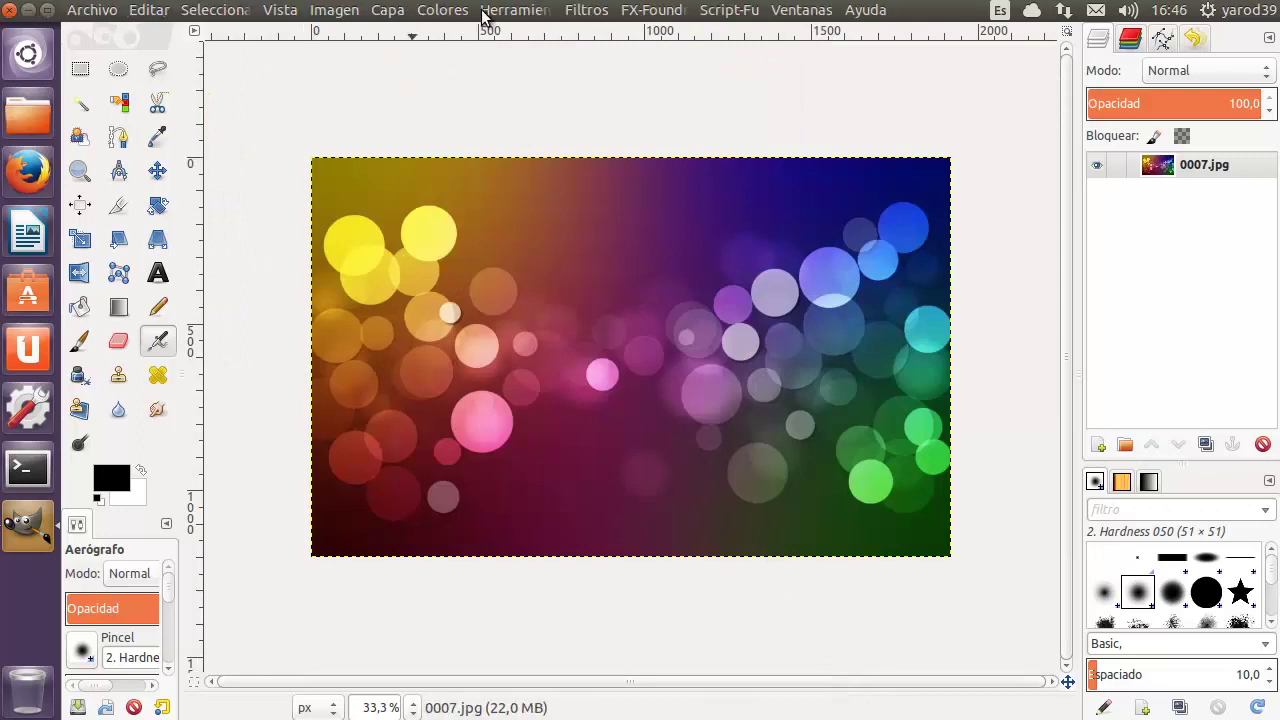
Open Colors > Balance de color and drag the midtones Cyan–Red slider toward cyan, ending at -2
left_click(512, 12)
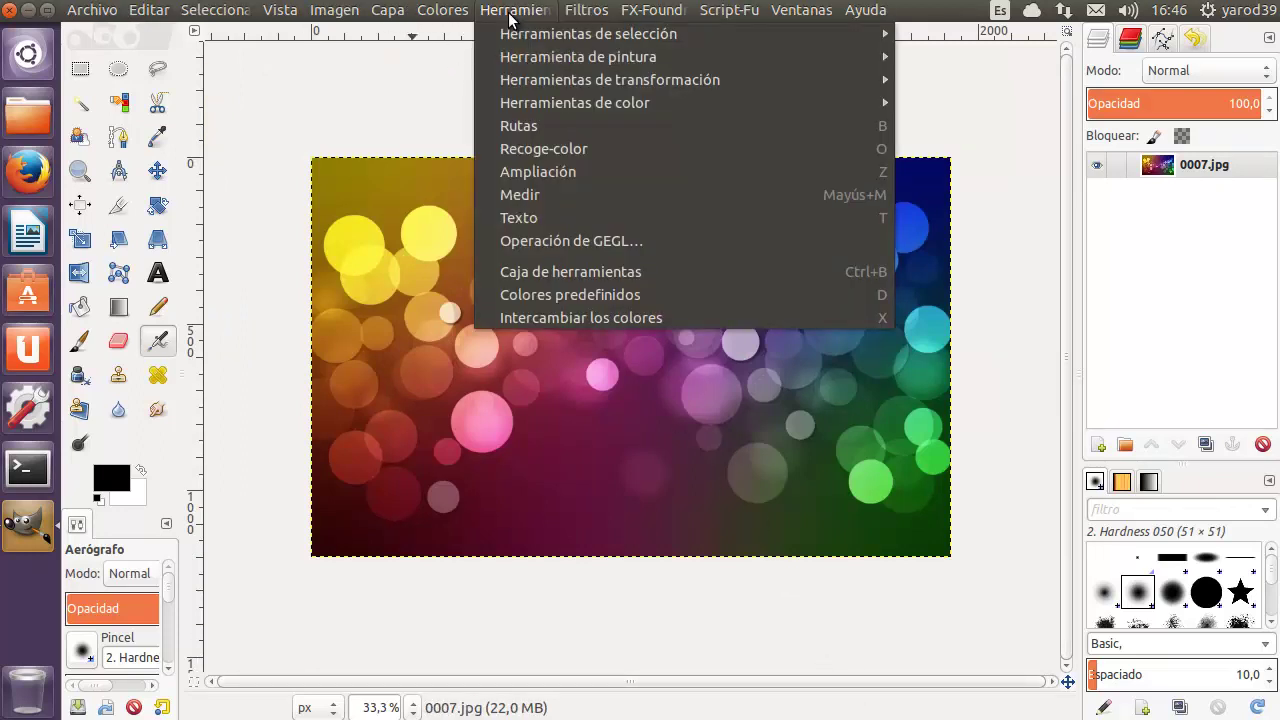
mouse_move(575, 103)
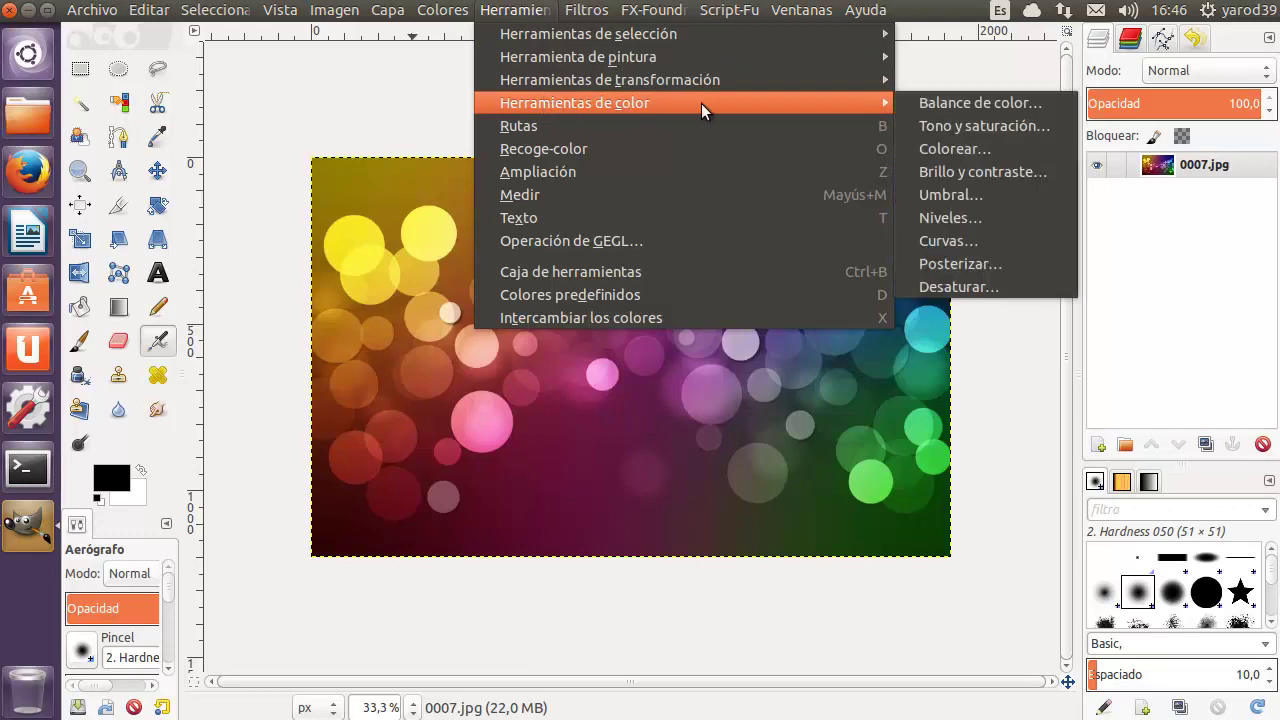
left_click(985, 106)
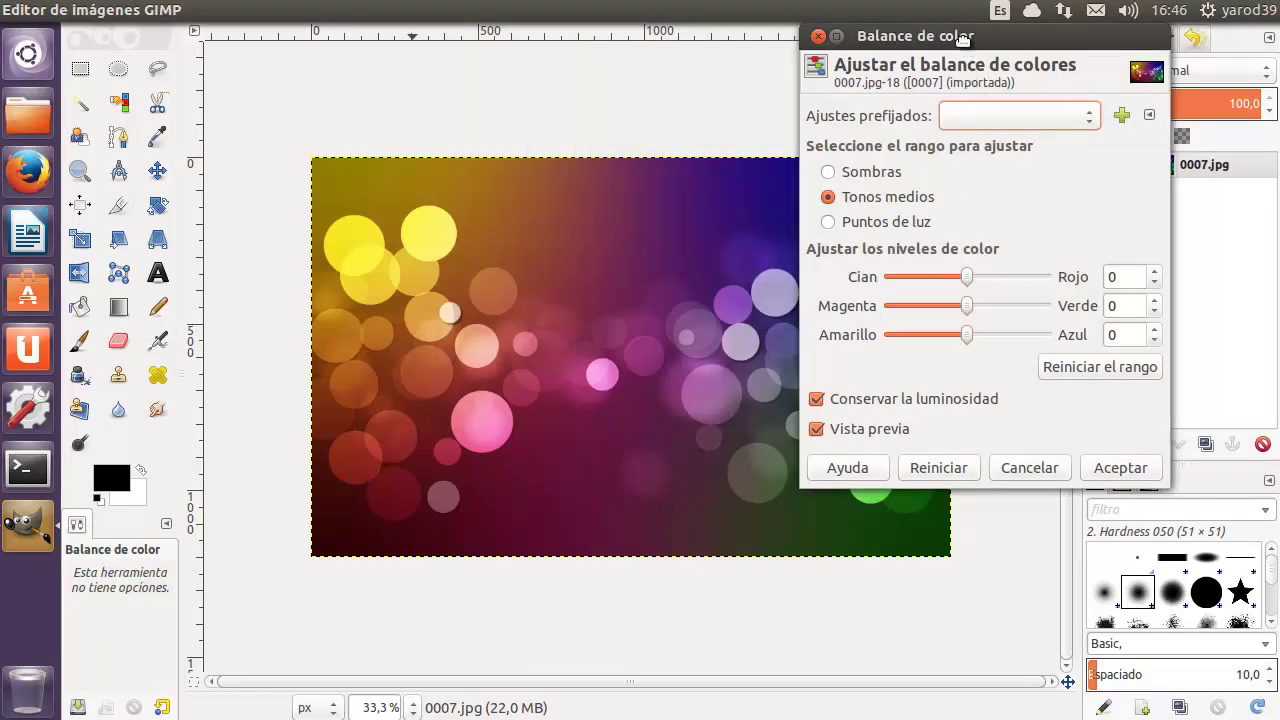
left_click_drag(966, 40, 1072, 52)
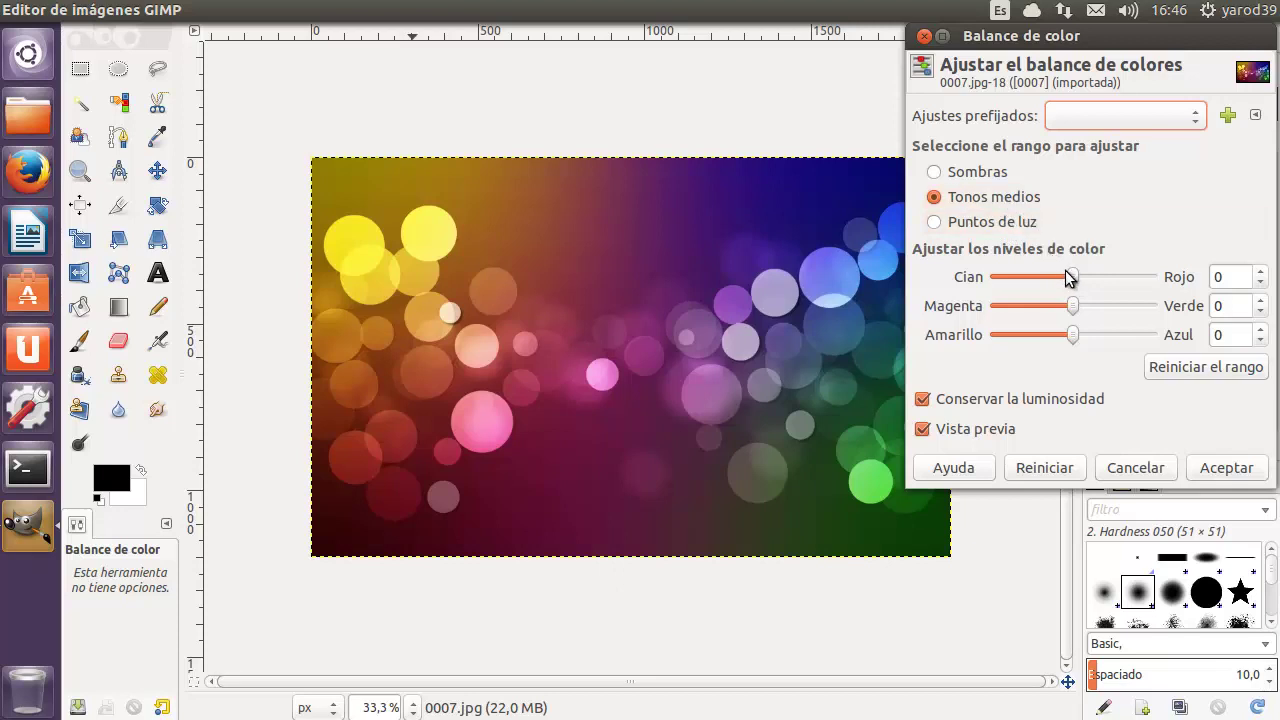
mouse_move(1075, 279)
left_mouse_down()
mouse_move(997, 297)
mouse_move(1160, 307)
mouse_move(1077, 313)
left_mouse_up()
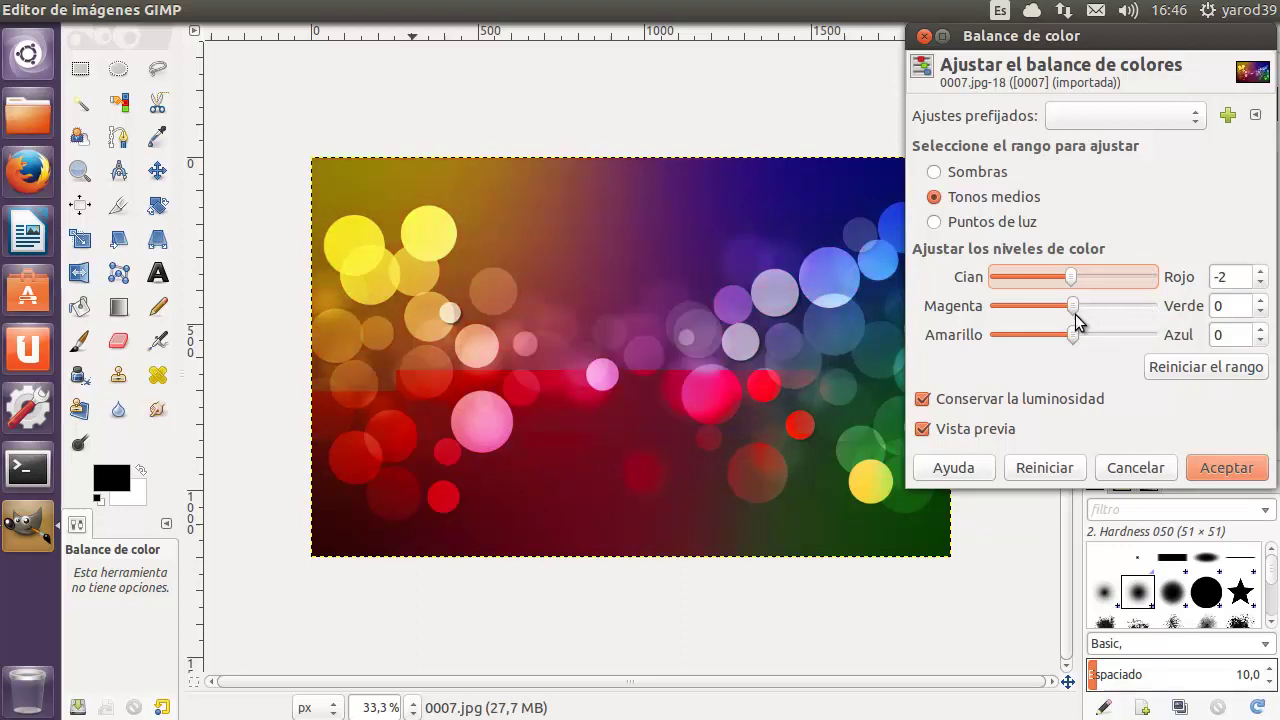
Return midtone Cyan–Red to 0 and push Magenta–Green toward magenta, past -18
left_click(1261, 284)
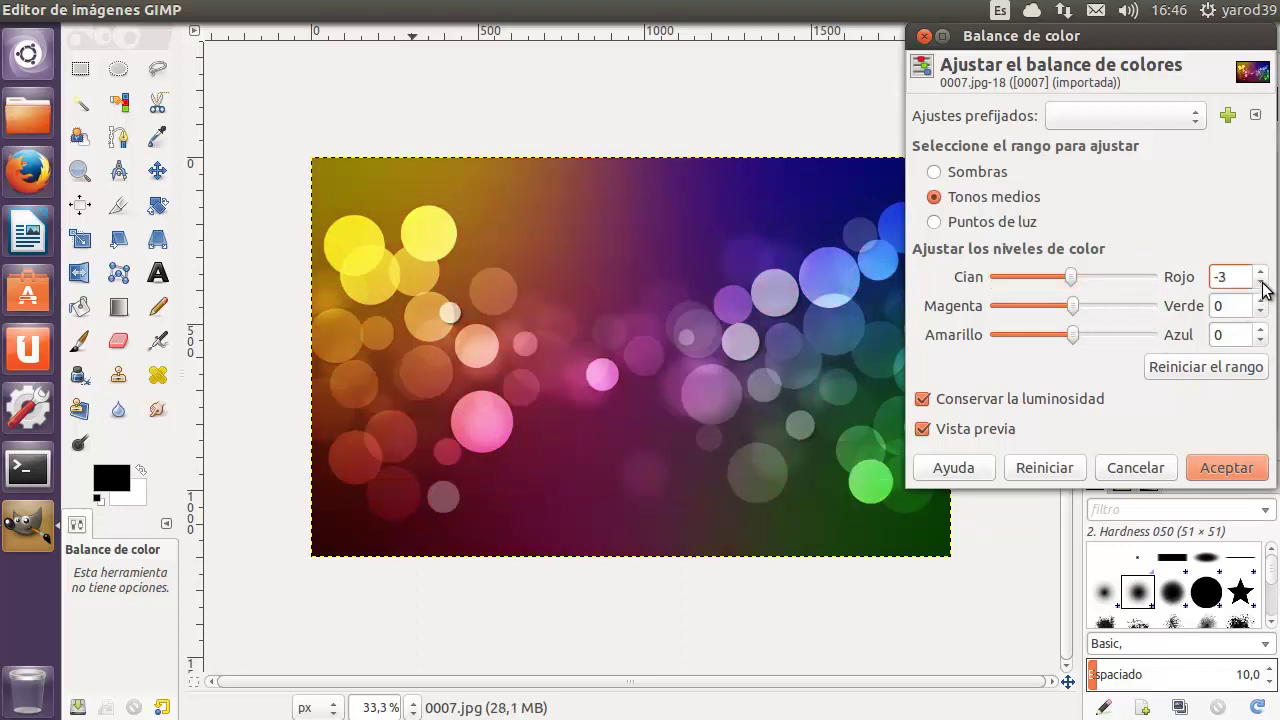
left_click(1261, 273)
left_click(1261, 273)
left_click(1261, 312)
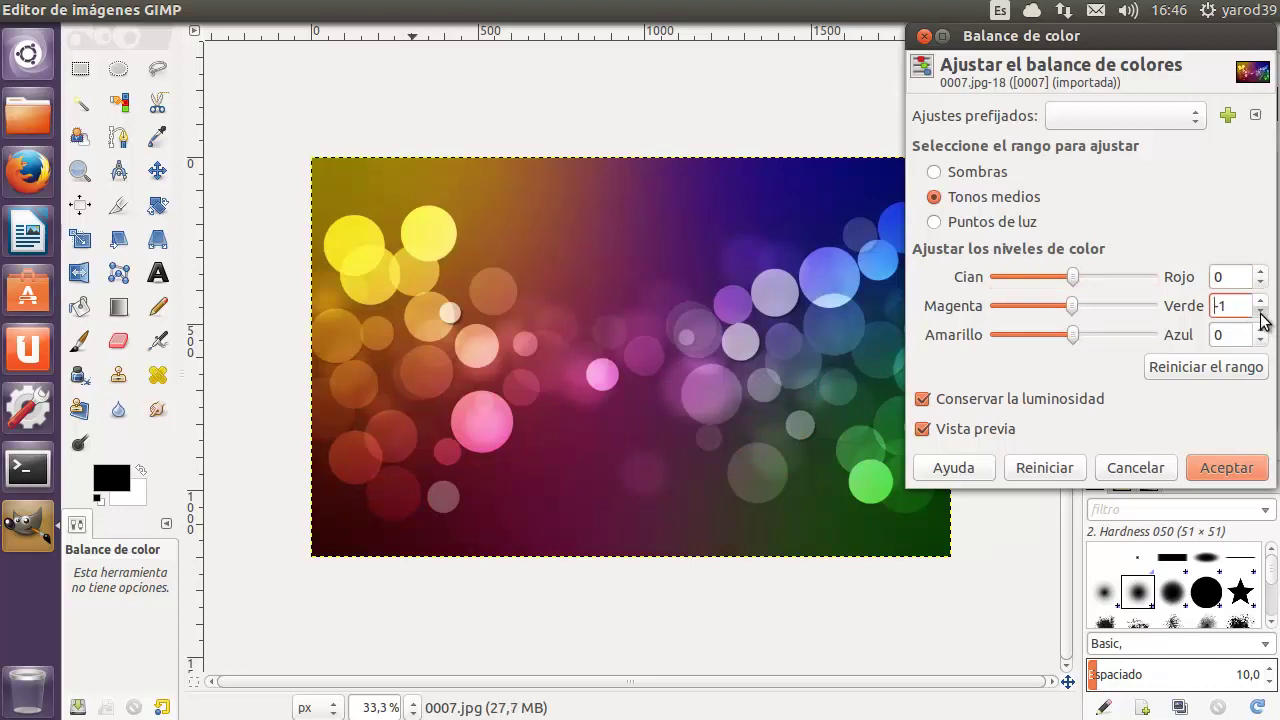
left_click(1261, 313)
left_click(1261, 313)
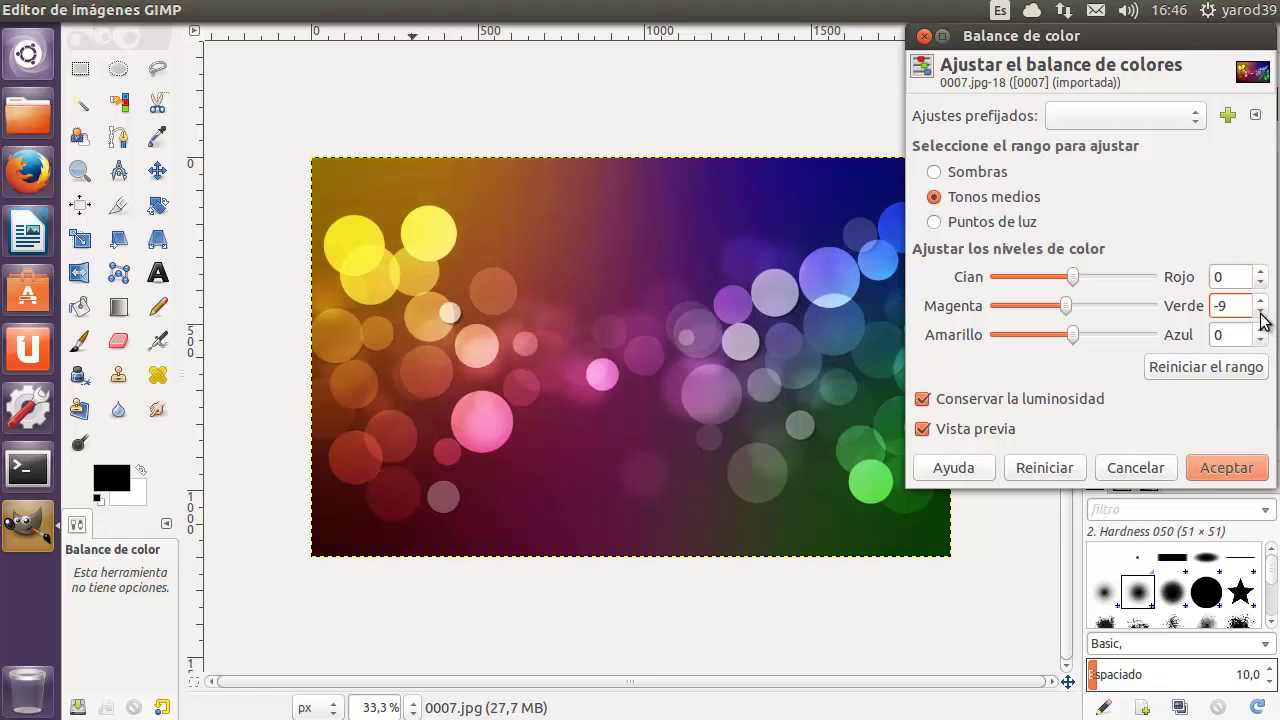
double_click(1261, 313)
left_click(1261, 313)
double_click(1261, 313)
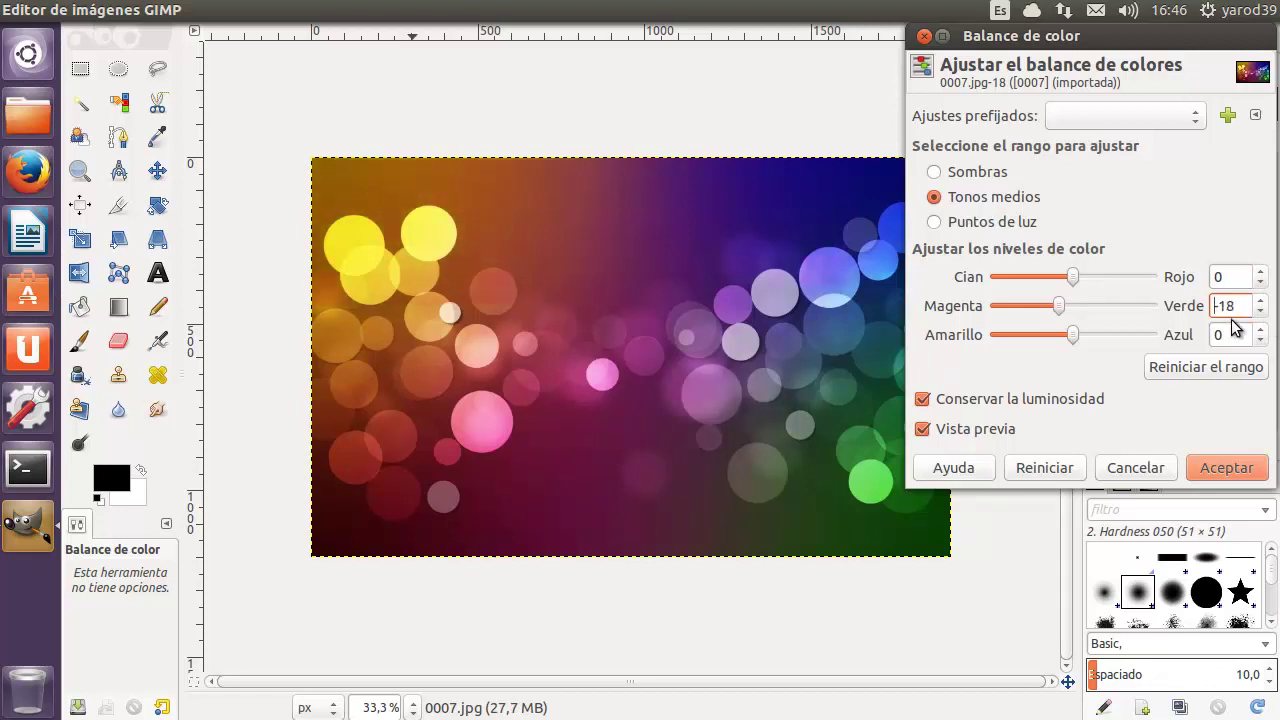
mouse_move(1062, 309)
left_mouse_down()
mouse_move(993, 306)
mouse_move(1169, 318)
mouse_move(1070, 325)
left_mouse_up()
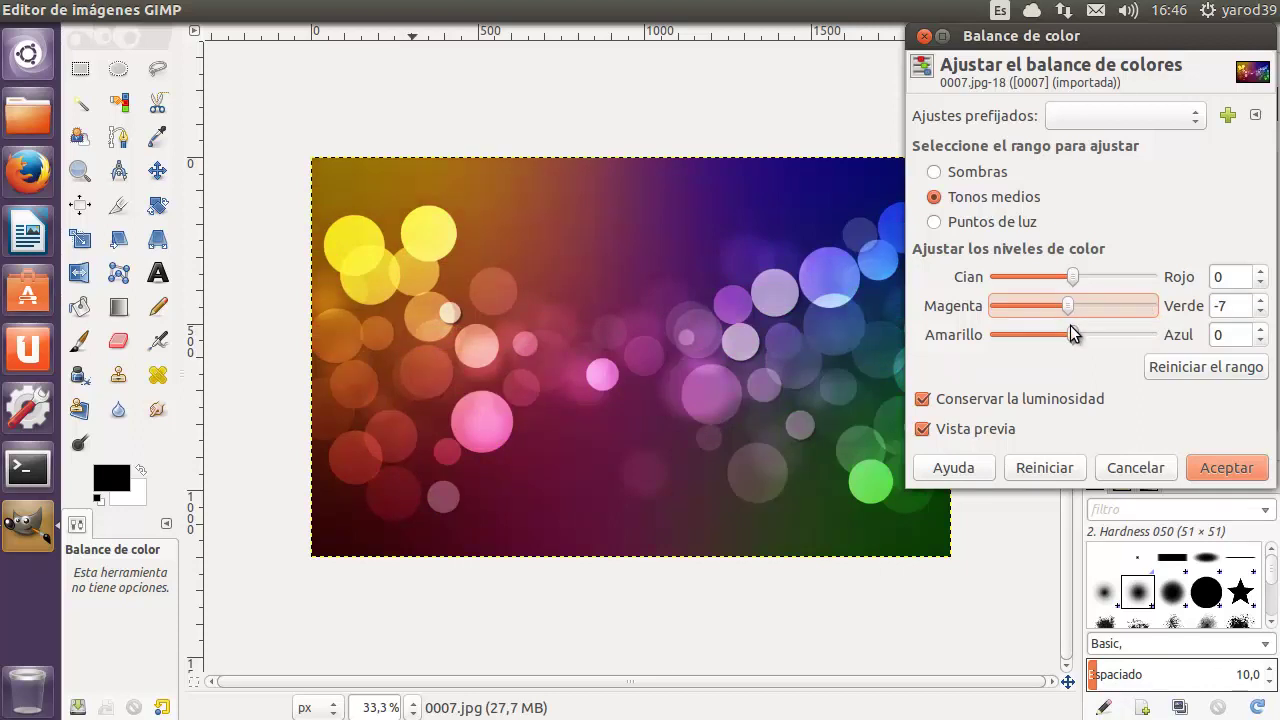
Ease Magenta–Green back, try a Yellow–Blue shift toward yellow, then reset midtones to 0
left_click(1260, 301)
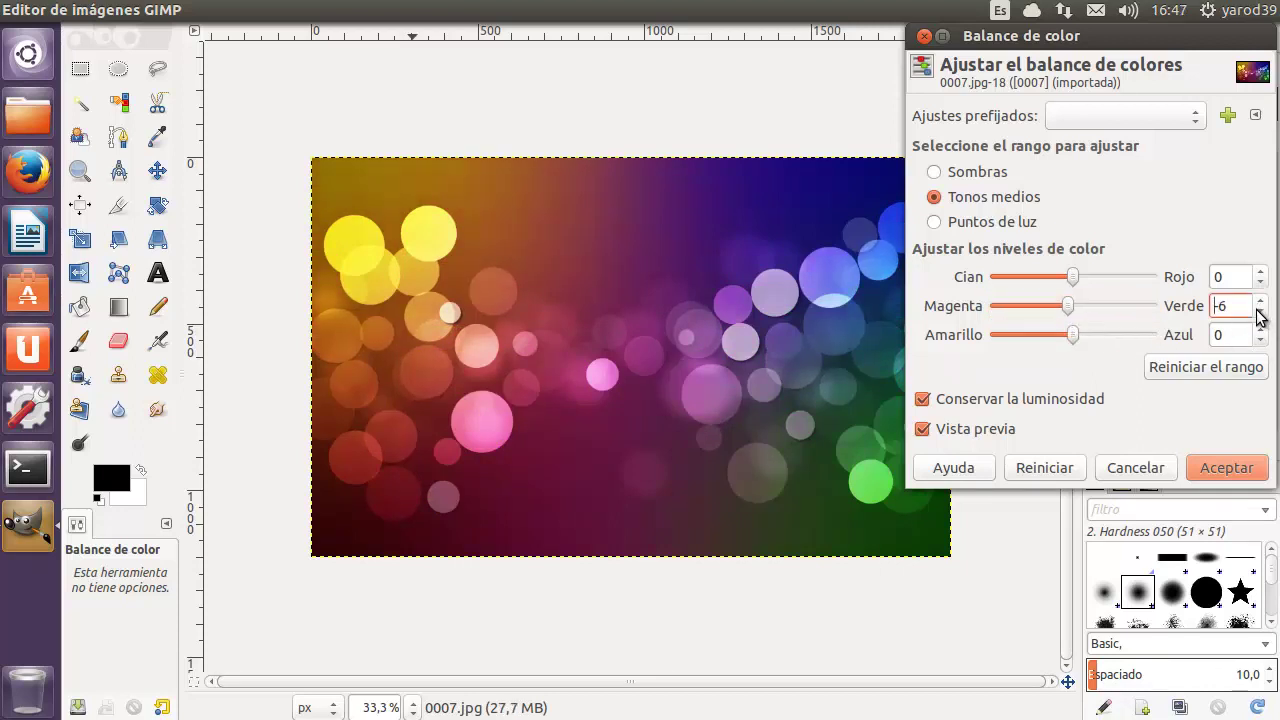
left_click(1260, 301)
left_click(1260, 301)
left_click(1260, 301)
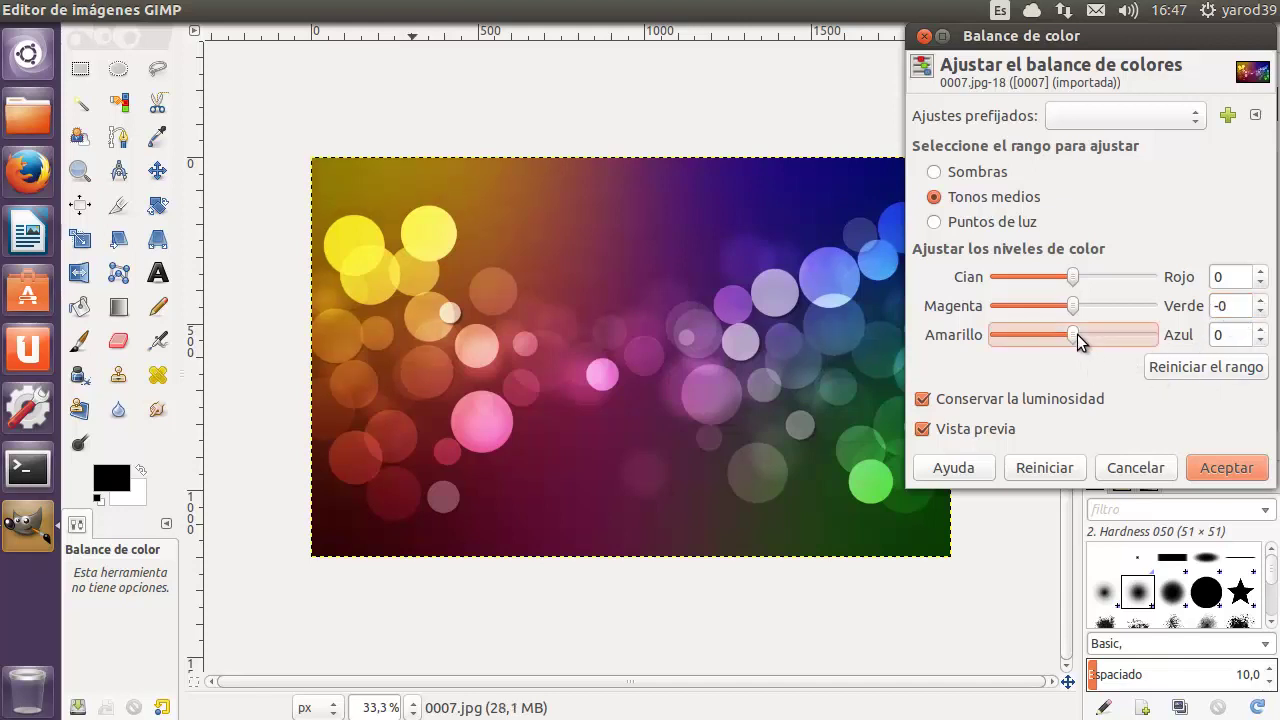
mouse_move(1077, 334)
left_mouse_down()
mouse_move(996, 335)
mouse_move(1185, 363)
left_mouse_up()
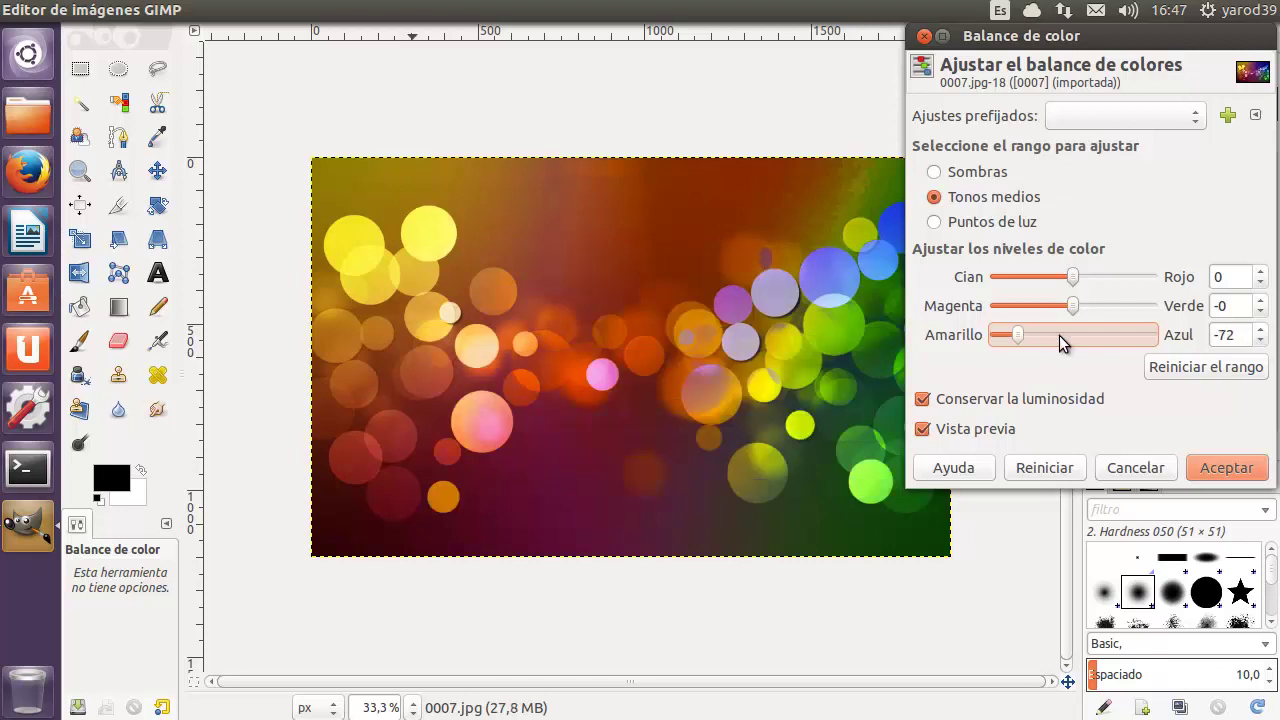
left_click(1187, 366)
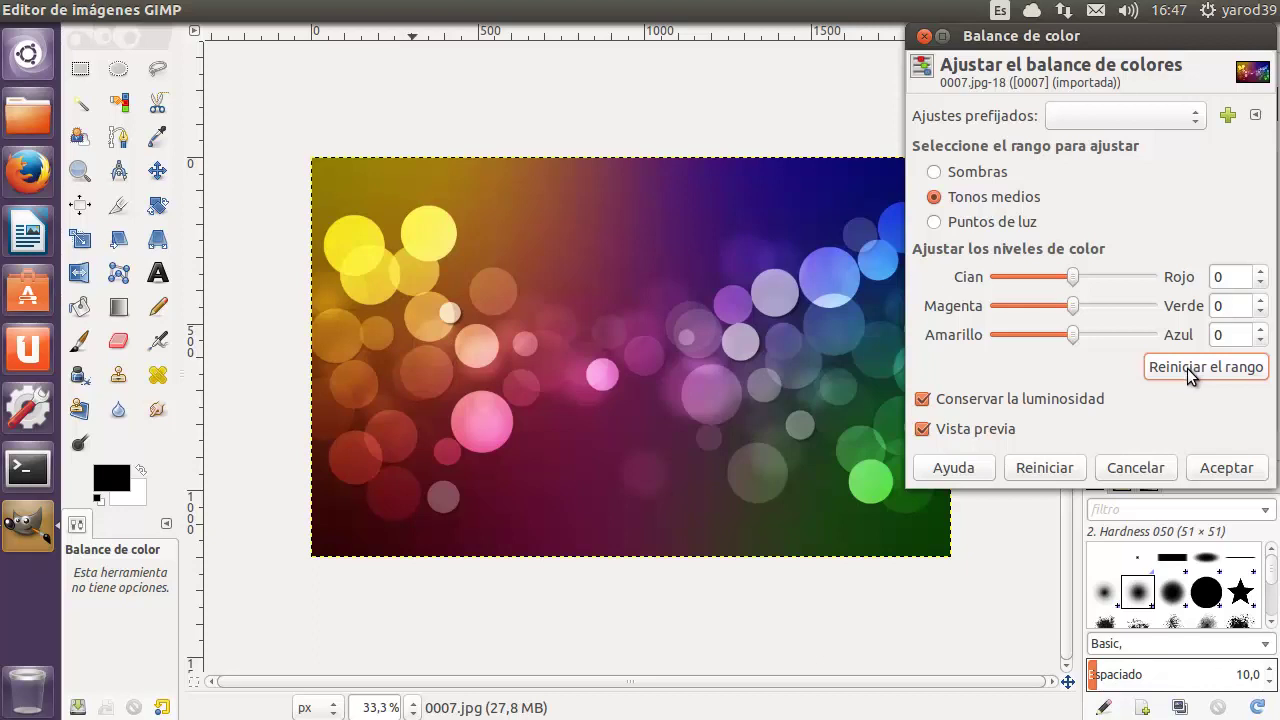
Toggle Preserve luminosity off and on, then lower the shadows' Cyan–Red to -20
left_click(1045, 398)
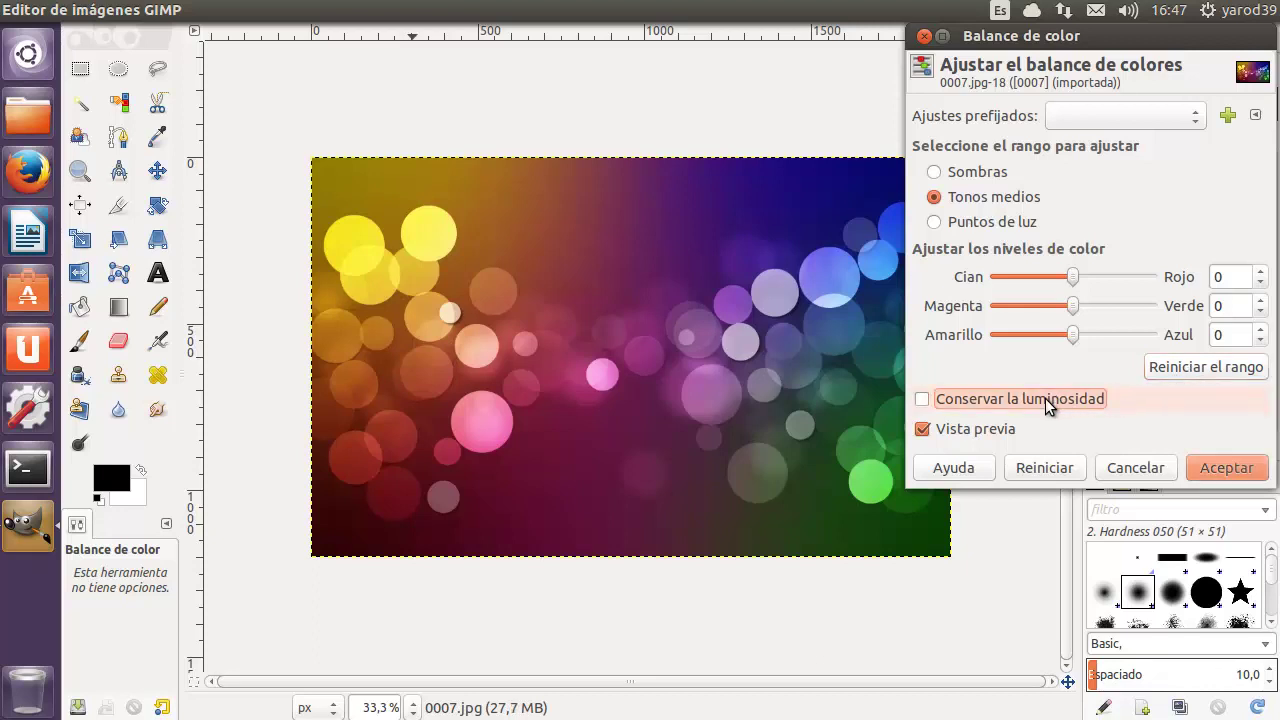
left_click(1045, 398)
left_click(986, 174)
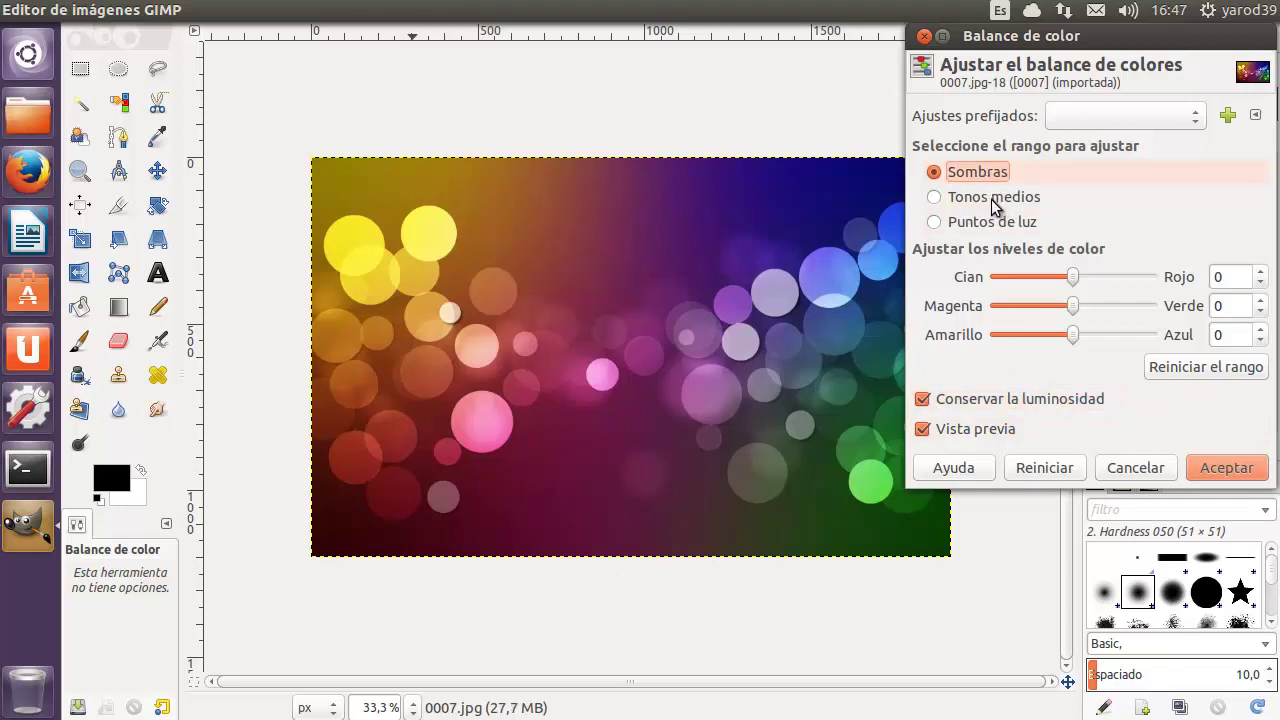
left_click(1030, 272)
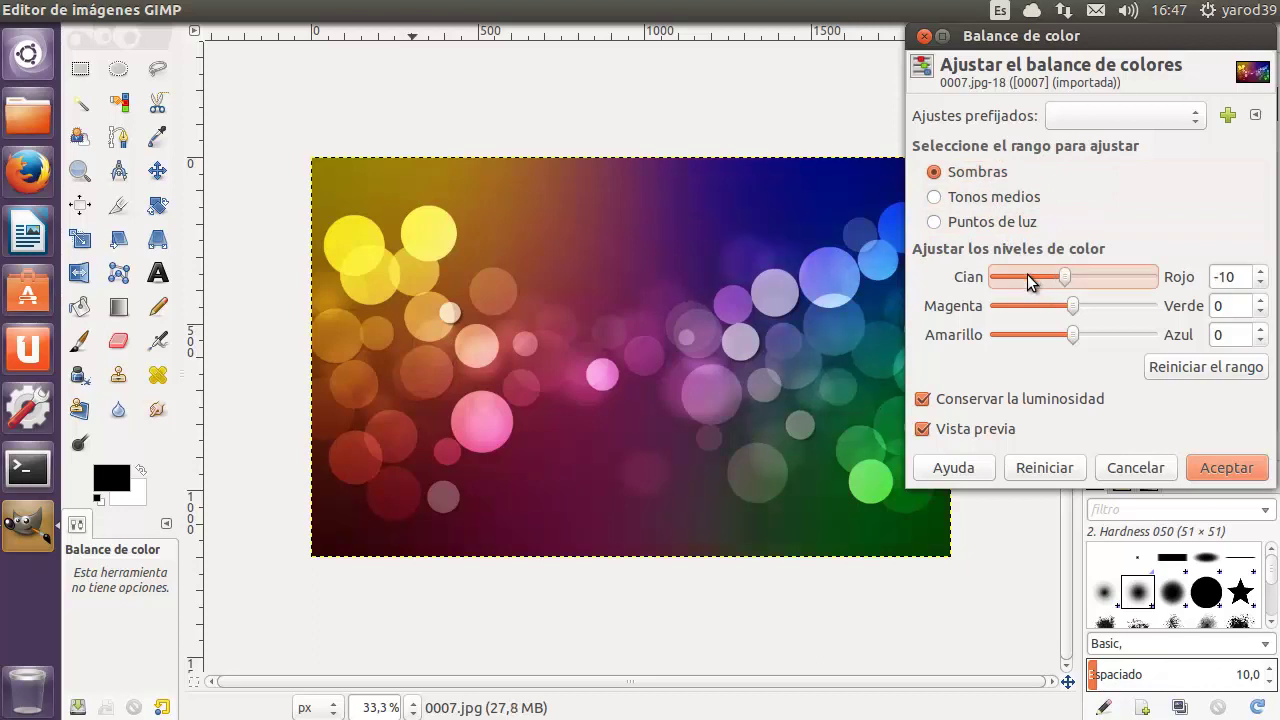
left_click(1027, 274)
Shift the highlights' Magenta–Green toward green, then reset the highlights range
left_click(1011, 221)
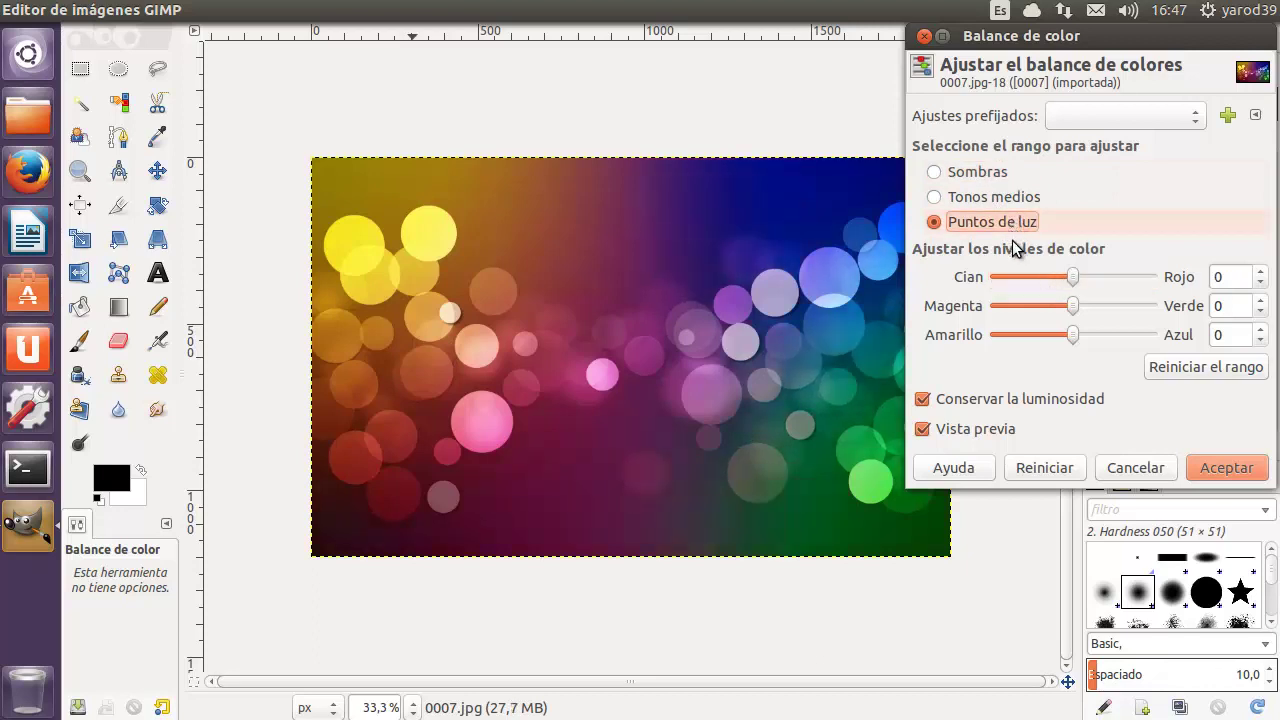
left_click(1110, 306)
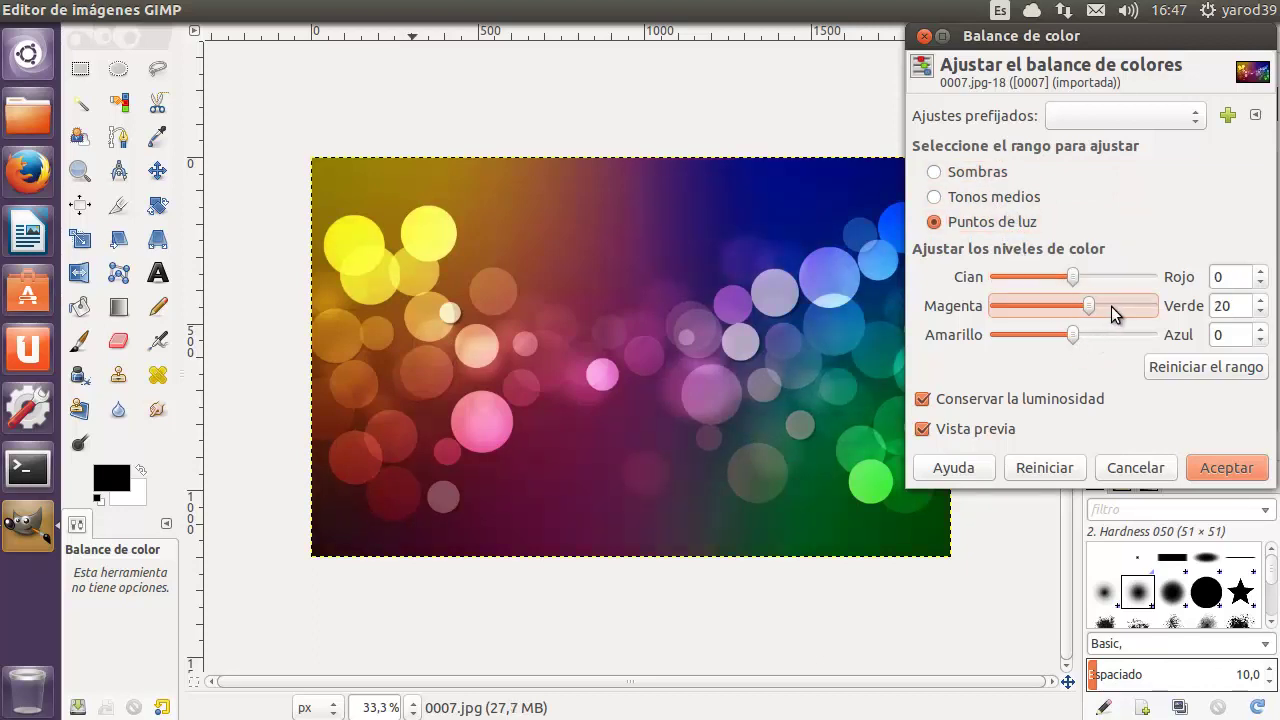
left_click(1111, 306)
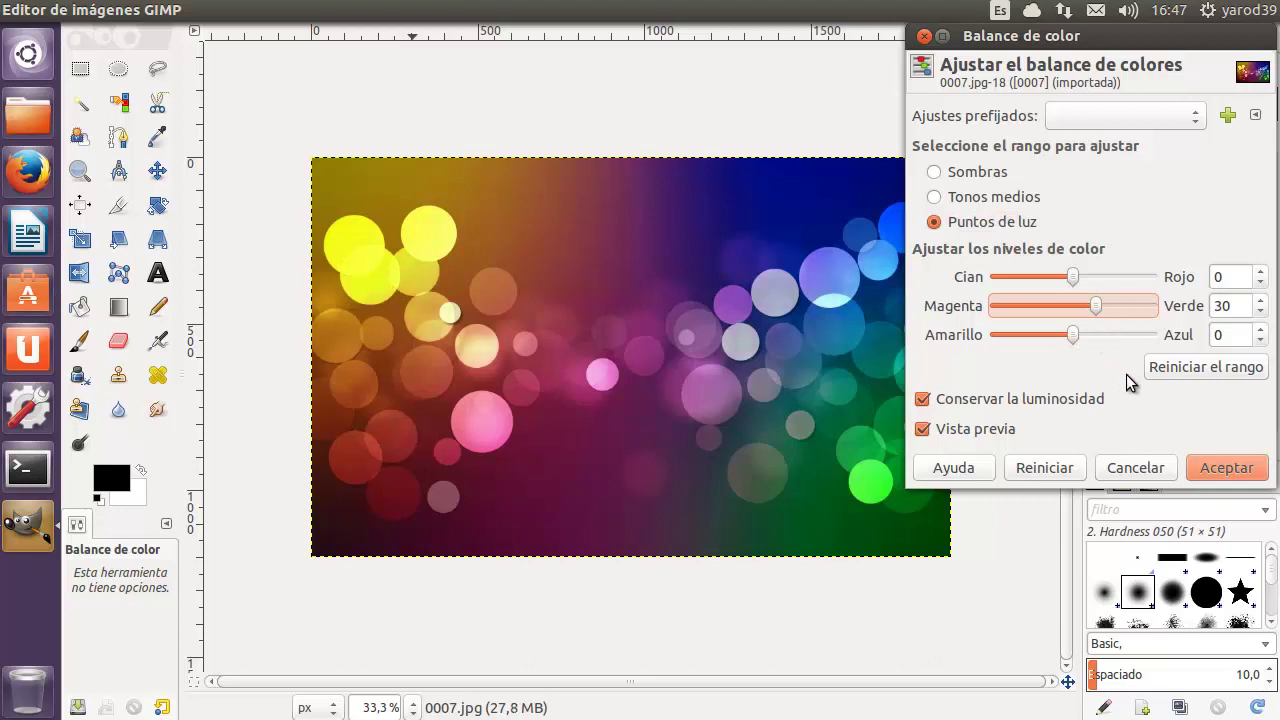
left_click(1207, 367)
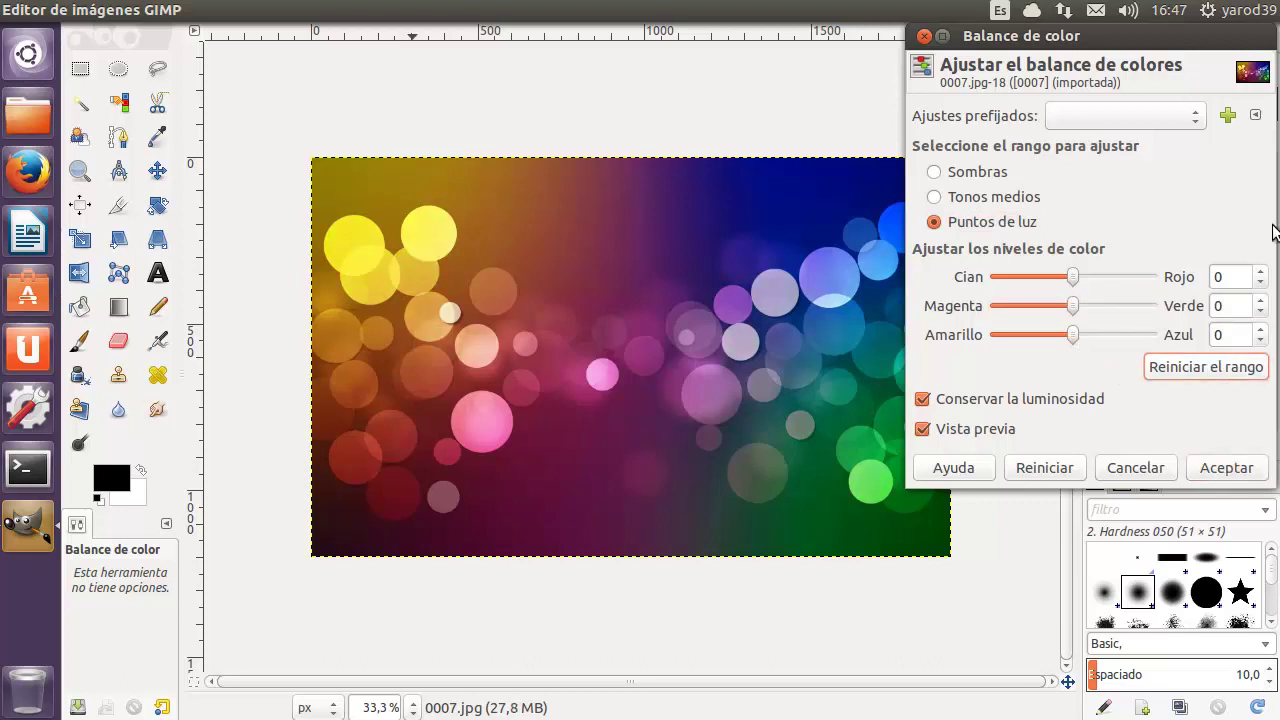
Browse the saved presets list, return to Midtones, and show the preset import/export options
left_click(1197, 118)
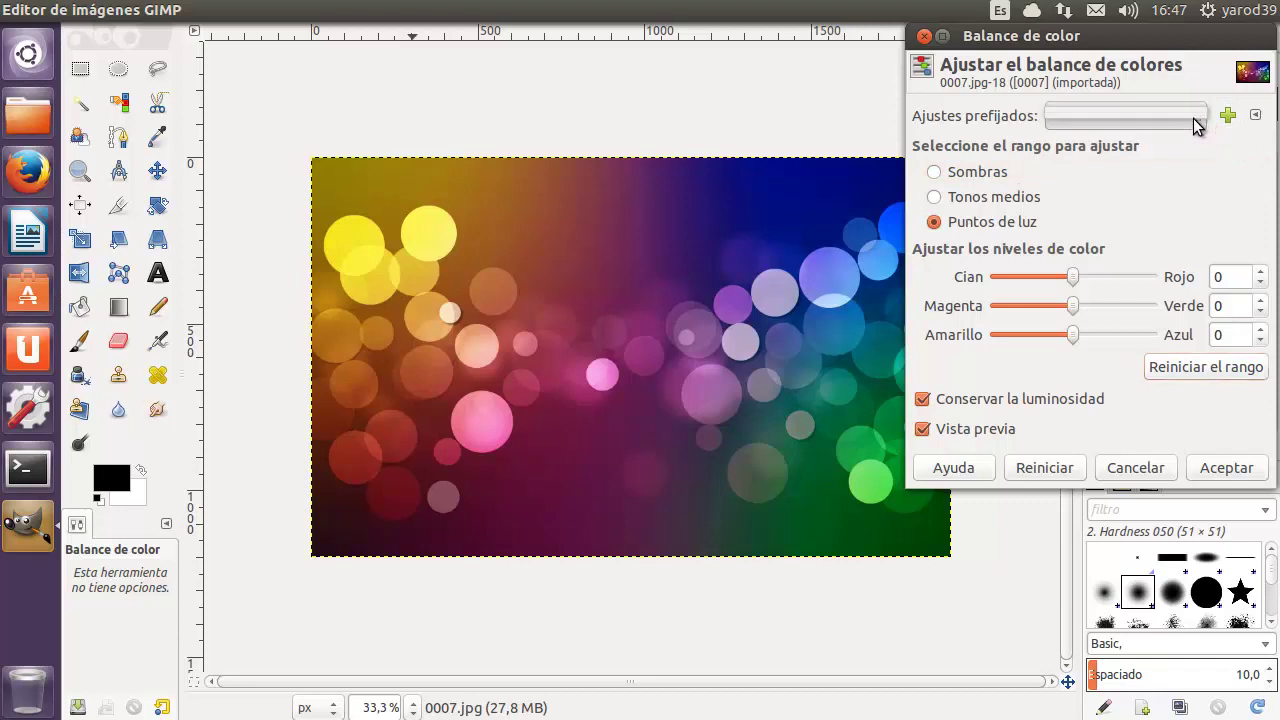
left_click(1199, 150)
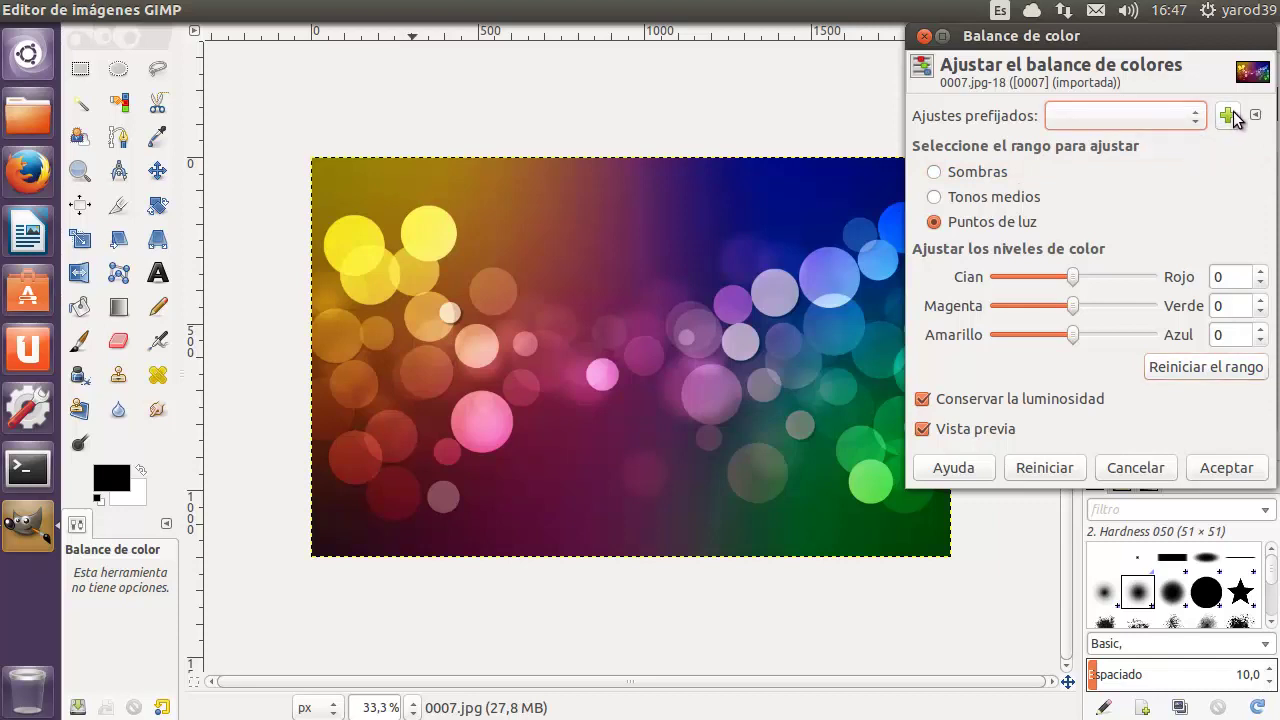
left_click(1037, 196)
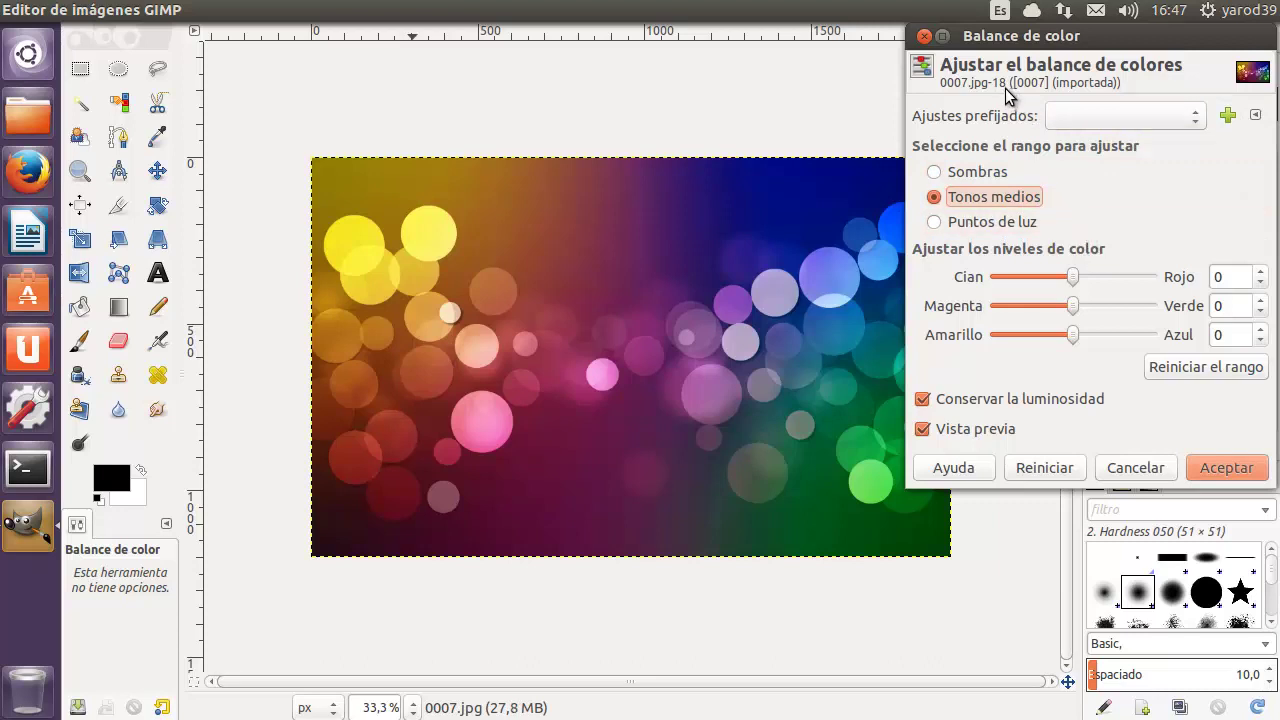
left_click(1255, 116)
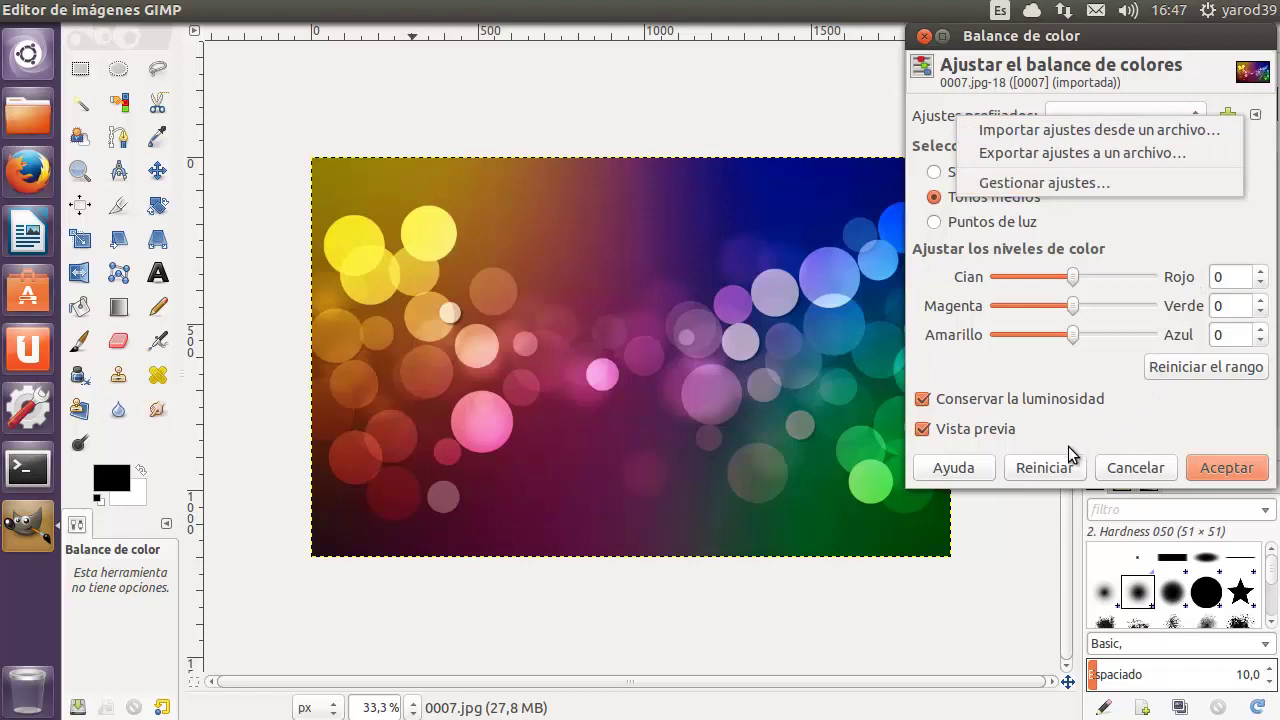
Dismiss the preset menu, cancel the Color Balance changes, and quit GIMP
left_click(1230, 477)
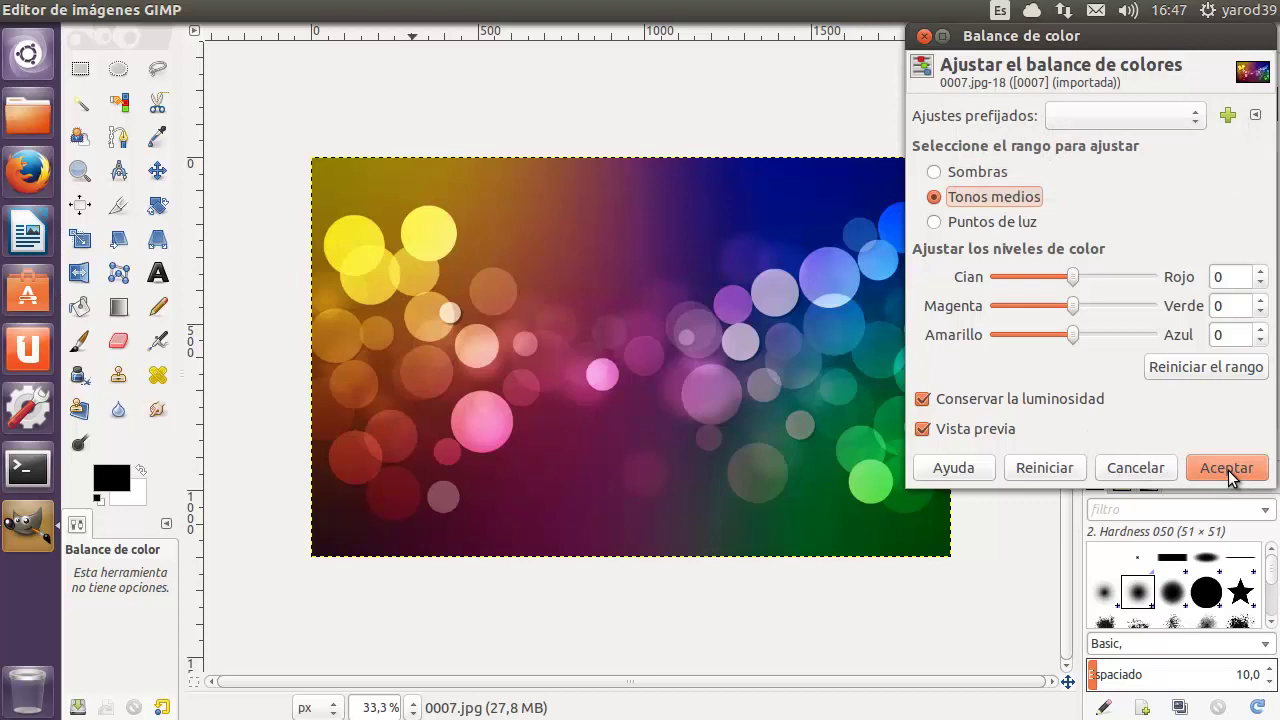
left_click(1130, 468)
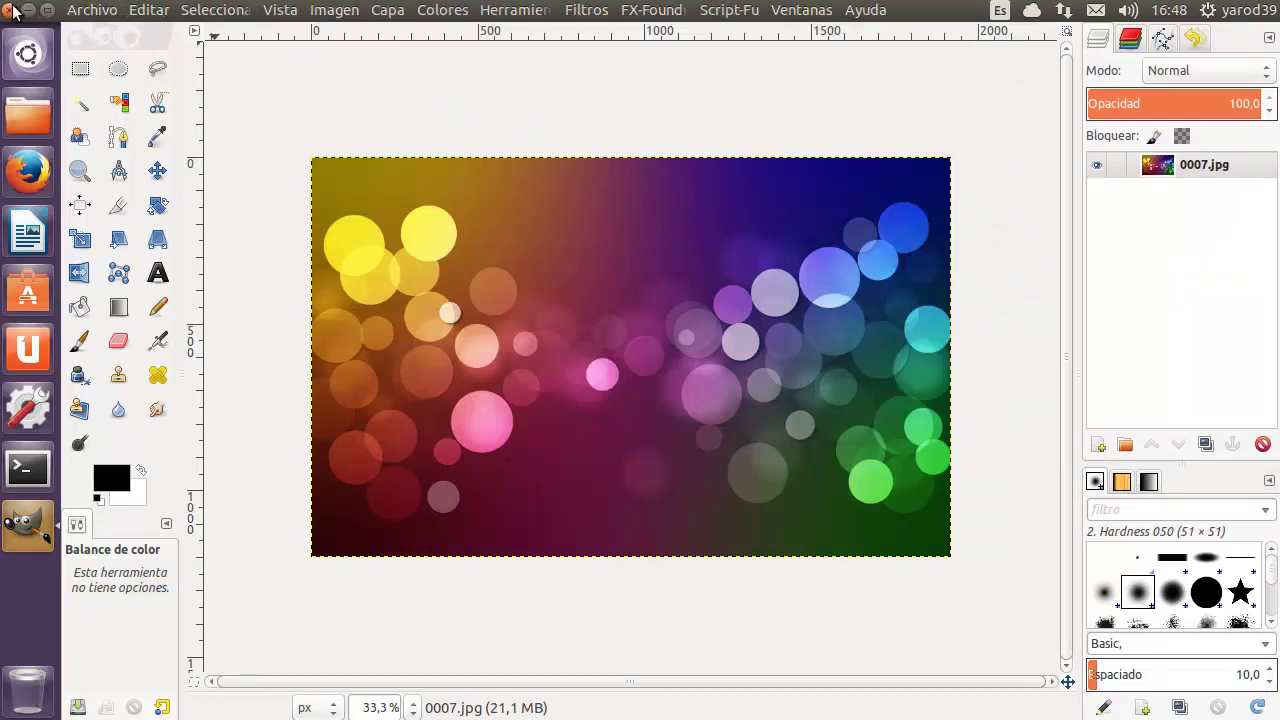
left_click(12, 10)
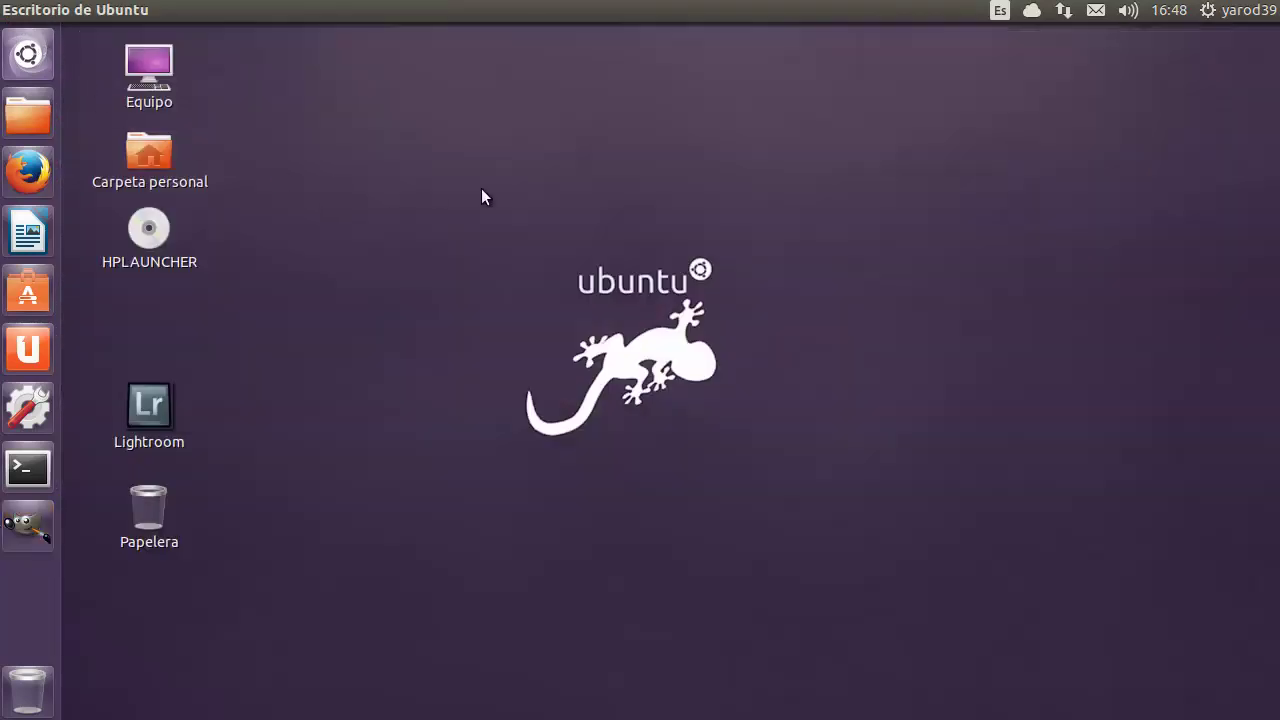